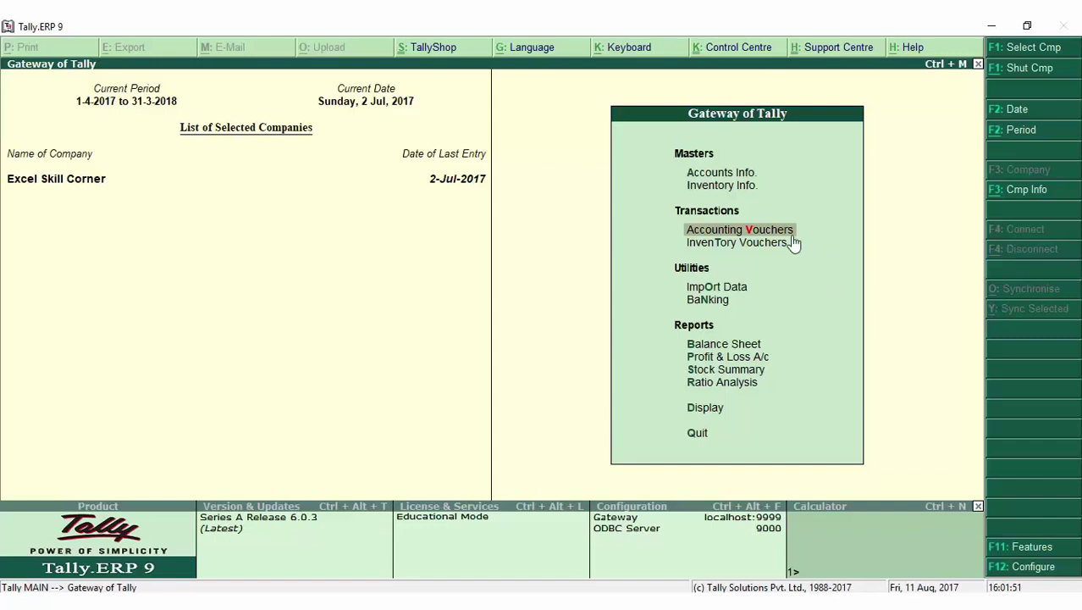
click(760, 236)
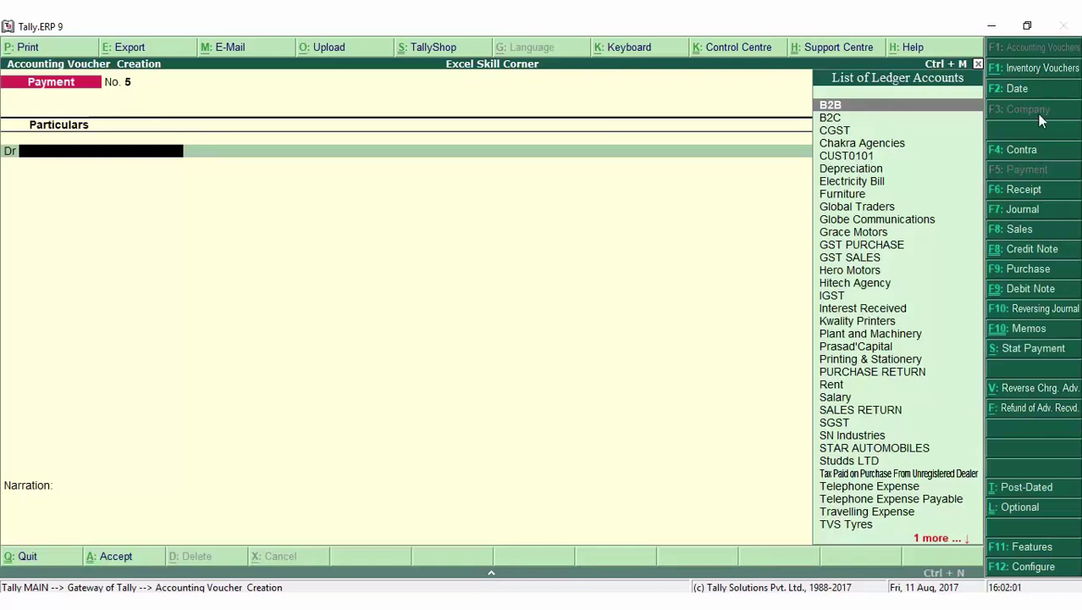
key(Escape)
key(y)
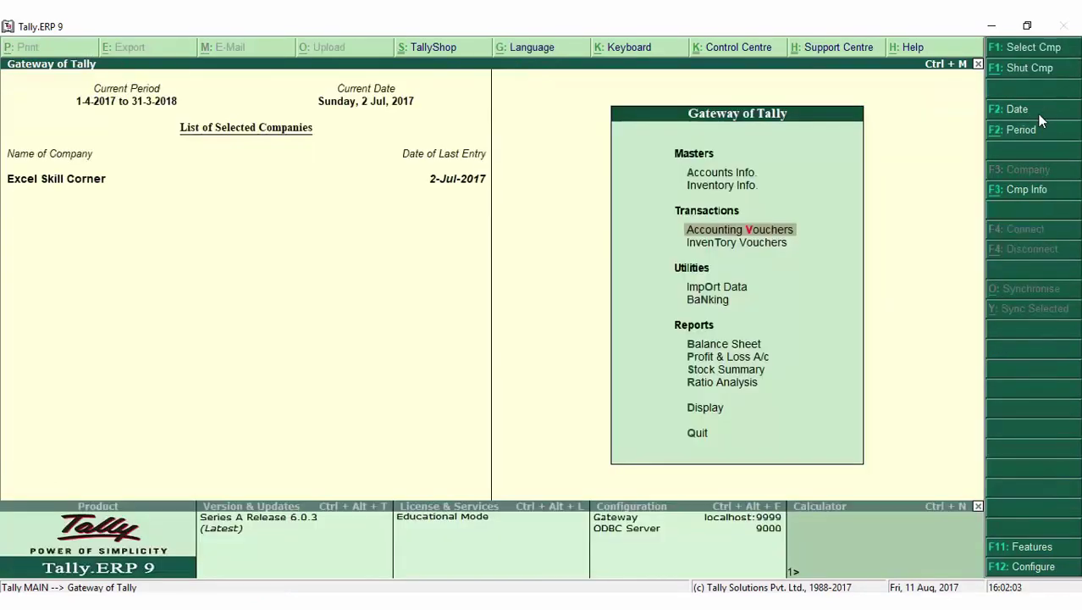
Enable purchase order processing and sales order processing in the company's inventory features.
click(1037, 554)
key(Down)
key(Down)
key(Up)
key(Return)
key(Return)
key(Return)
key(Return)
key(Return)
key(Return)
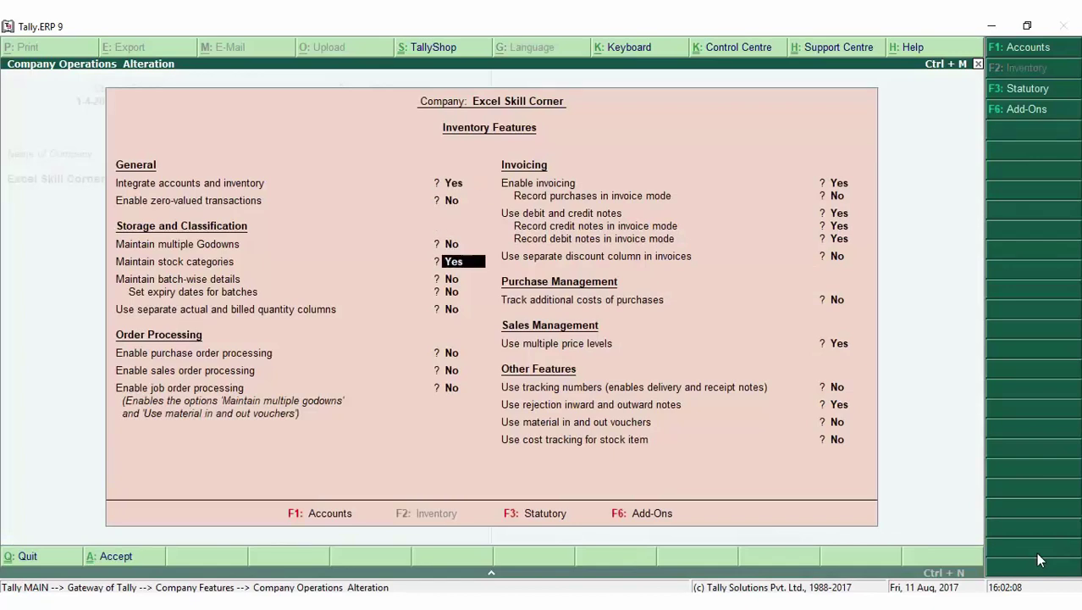
key(y)
key(y)
key(Return)
key(Return)
key(Return)
key(Return)
key(Return)
key(Return)
key(Return)
key(Return)
key(Return)
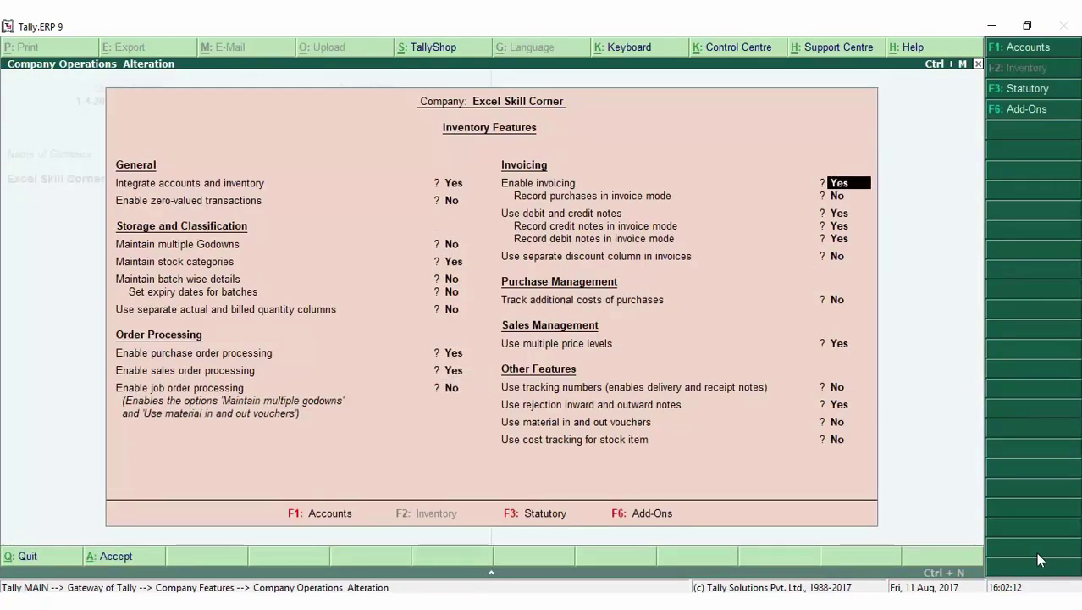
Enable tracking numbers for delivery and receipt notes in the inventory features.
key(Return)
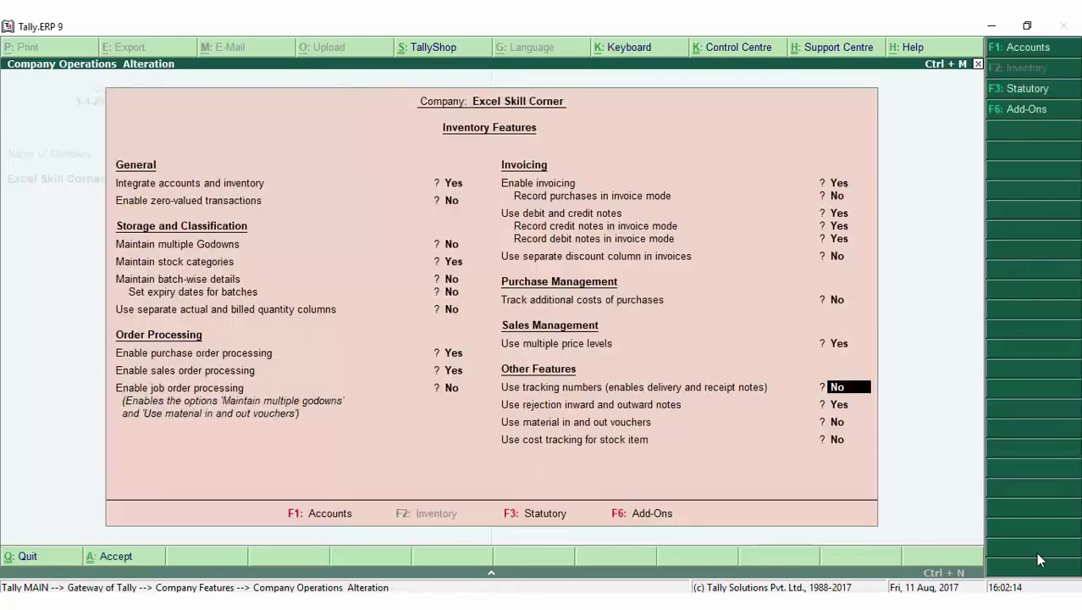
key(y)
key(Return)
key(Return)
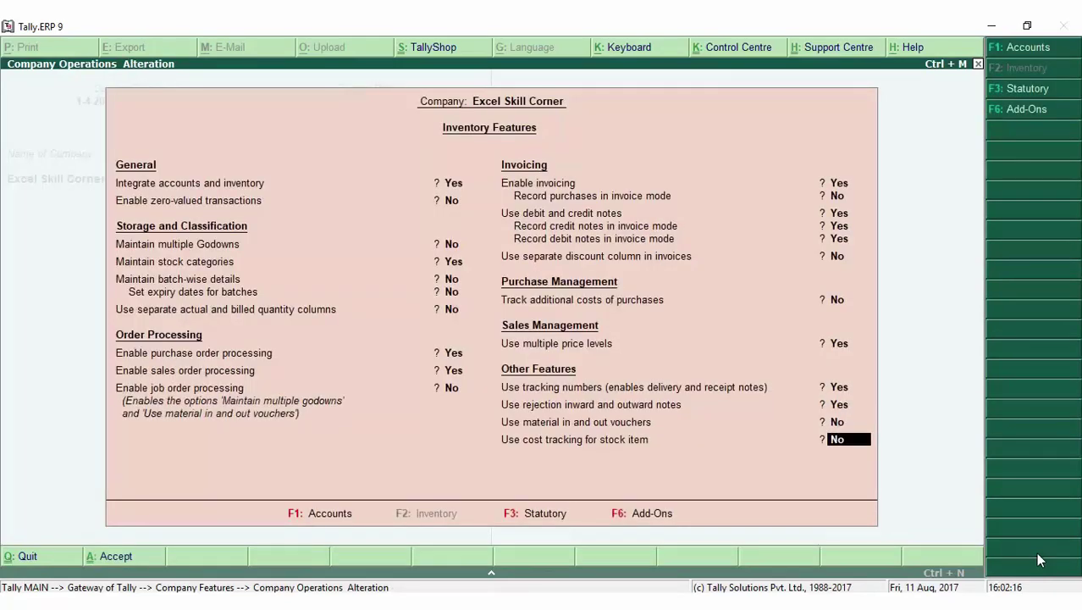
Enable material in and out vouchers, save the inventory features and return to the Gateway of Tally.
key(Up)
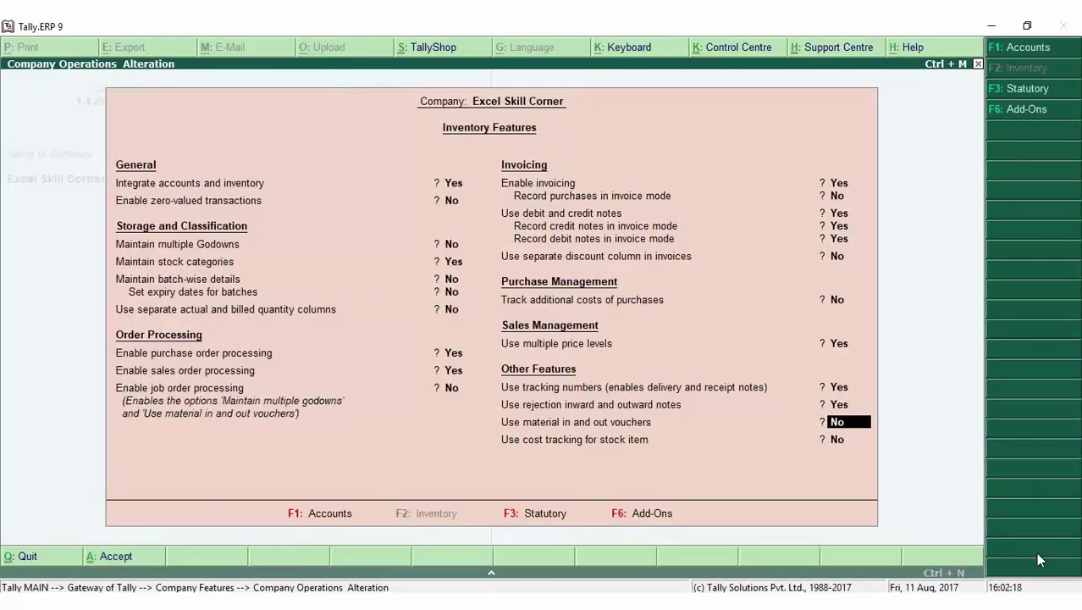
key(y)
key(Return)
key(Return)
key(Return)
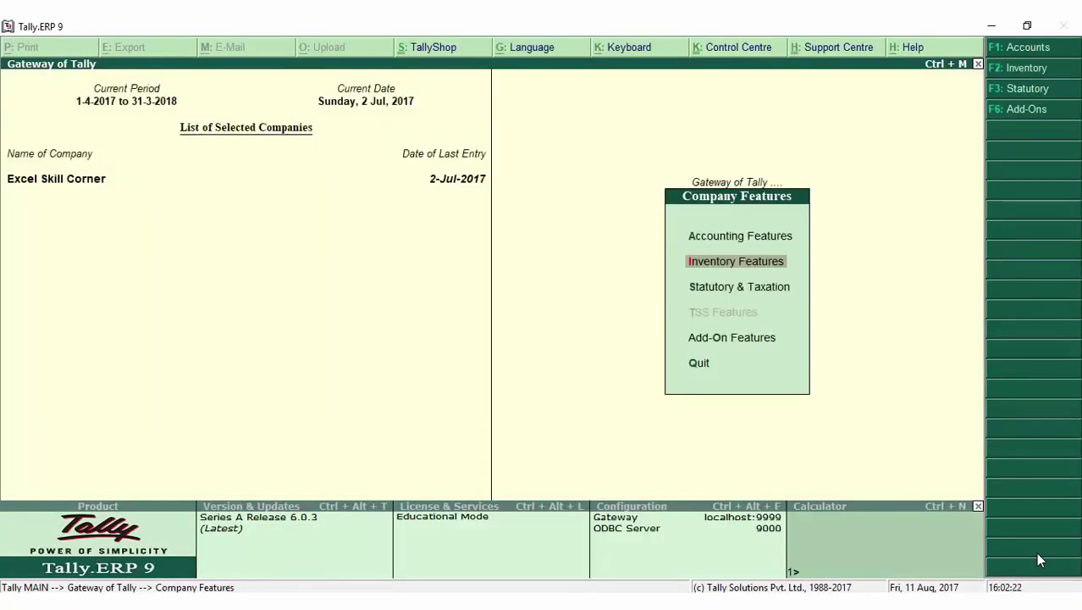
key(Escape)
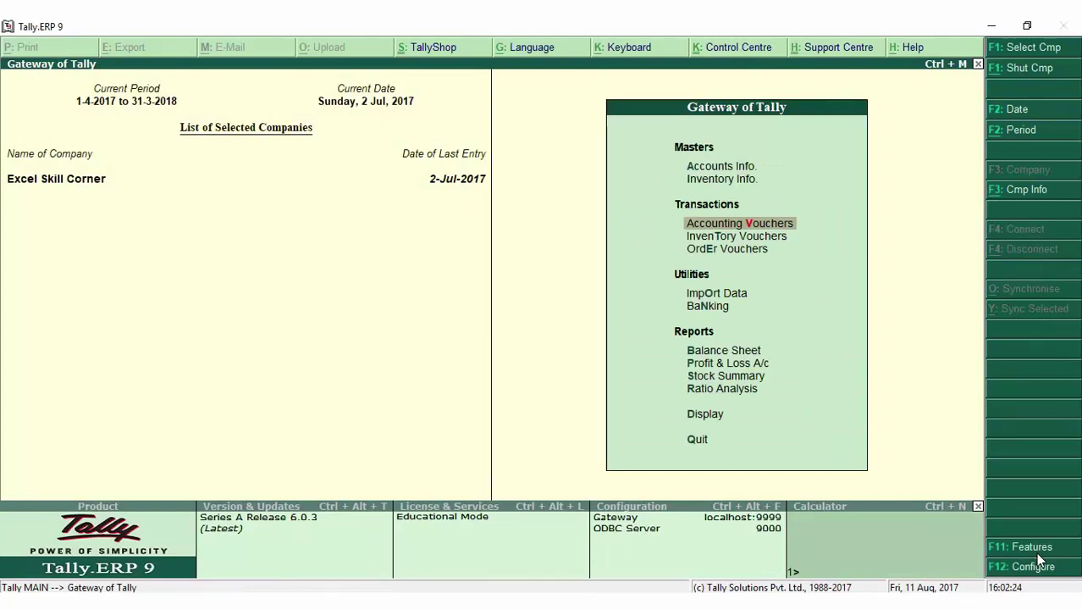
Start a new sales order voucher with Hitech Agency as the party account.
key(Return)
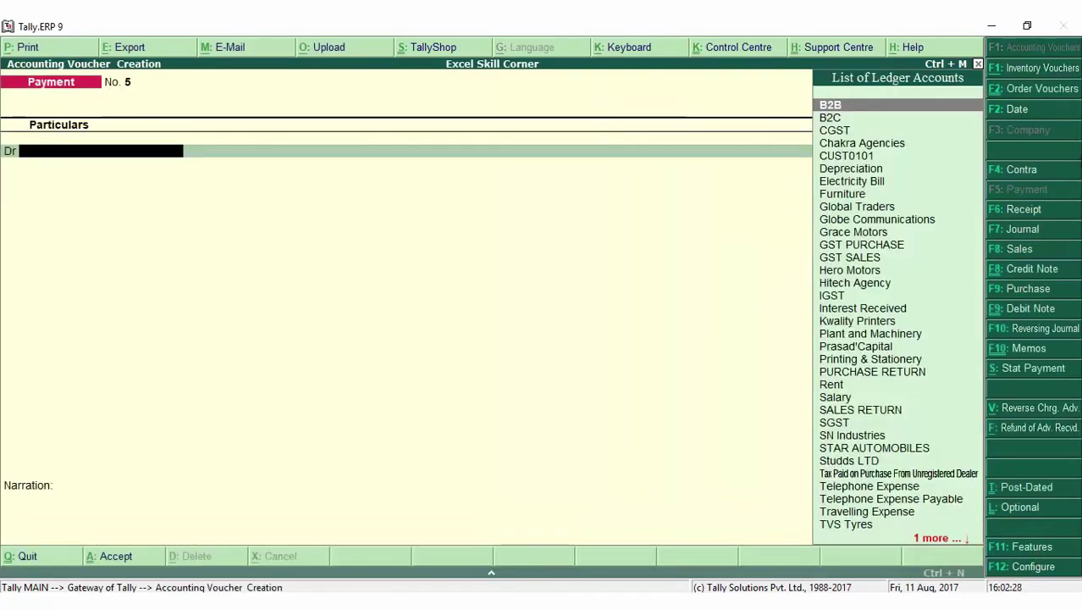
click(1059, 99)
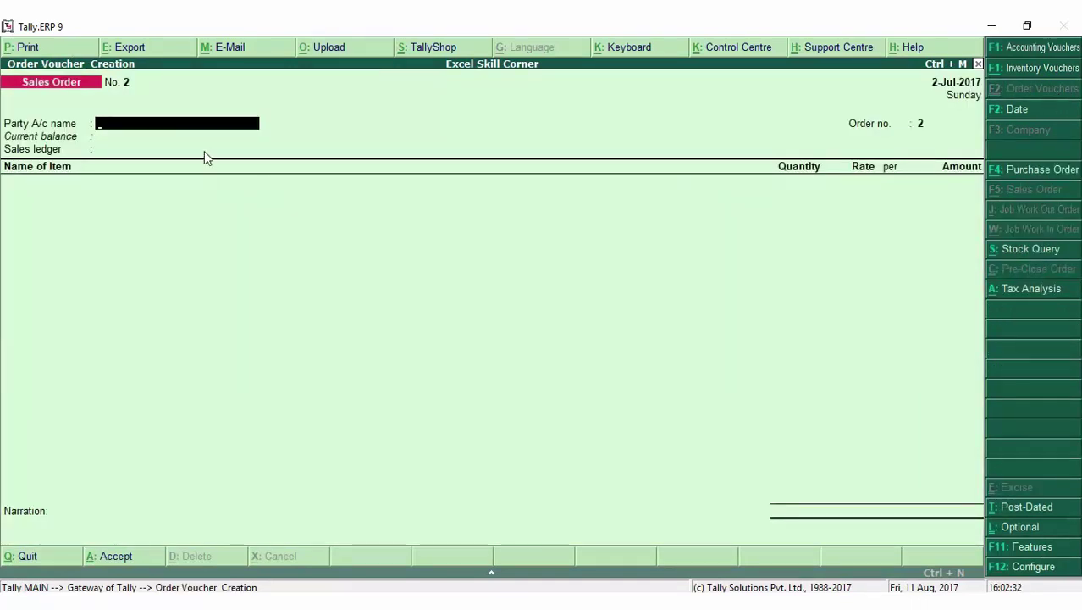
text(Hi)
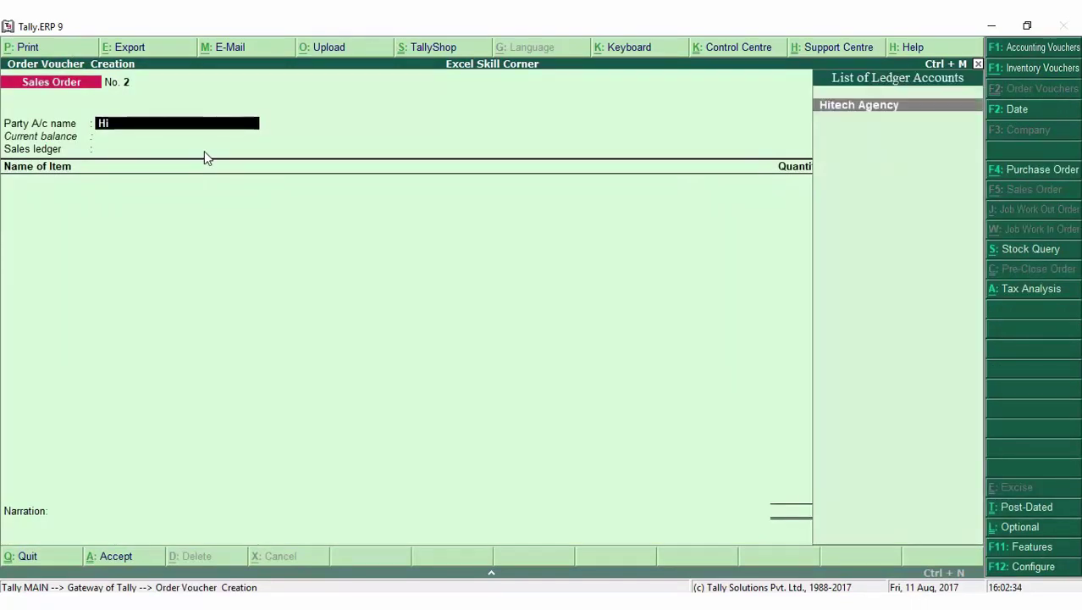
key(Return)
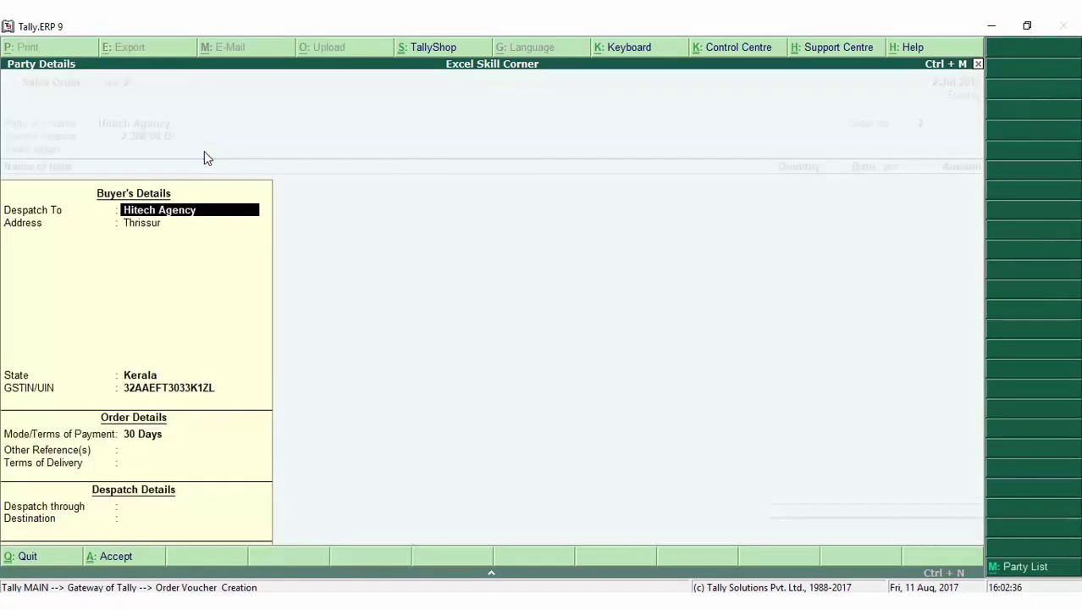
Keep the buyer and order details, and set despatch through Van with destination Thrissur.
key(Return)
key(Return)
key(Return)
key(Return)
key(Return)
key(Return)
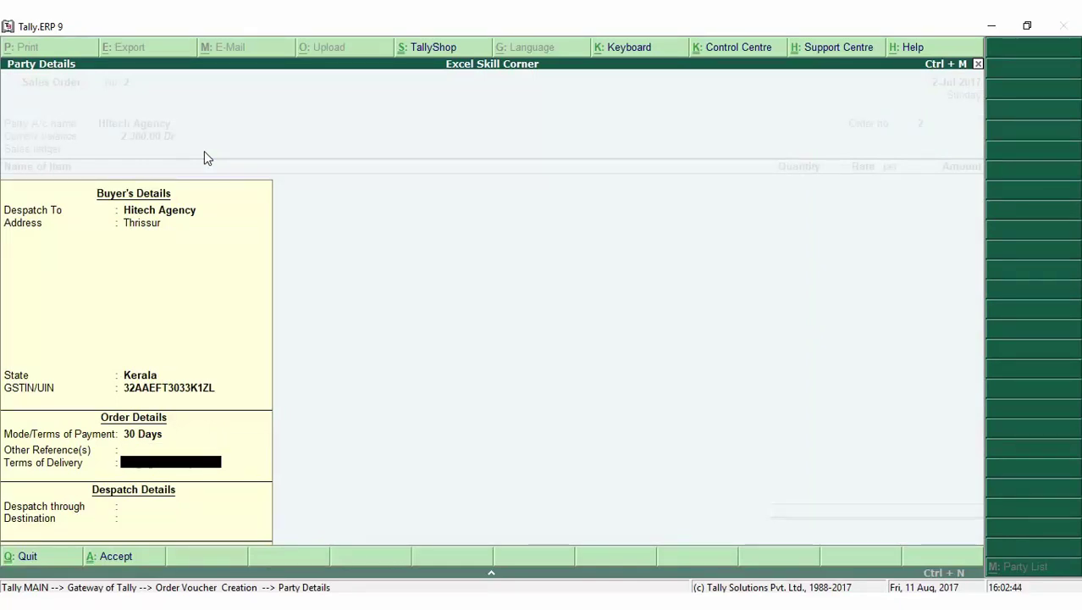
key(Return)
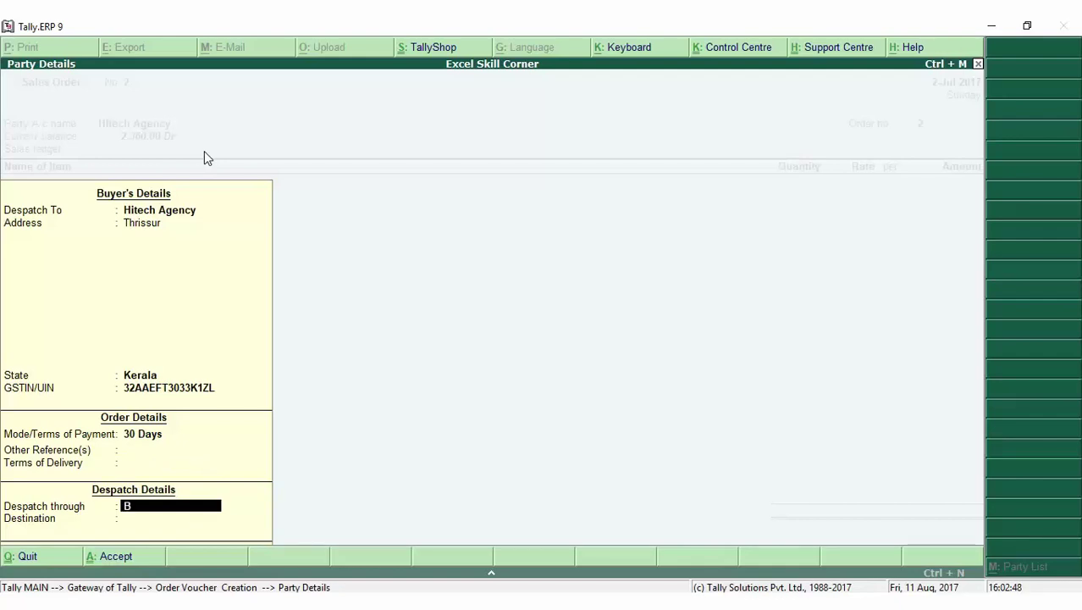
text(Van)
key(Return)
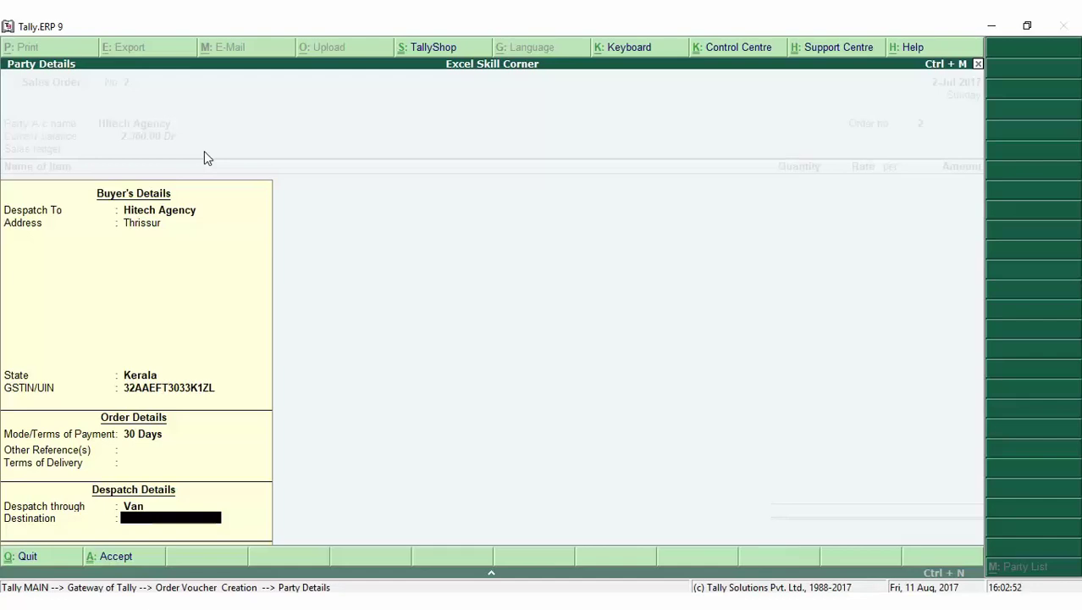
text(Thrissur)
key(Return)
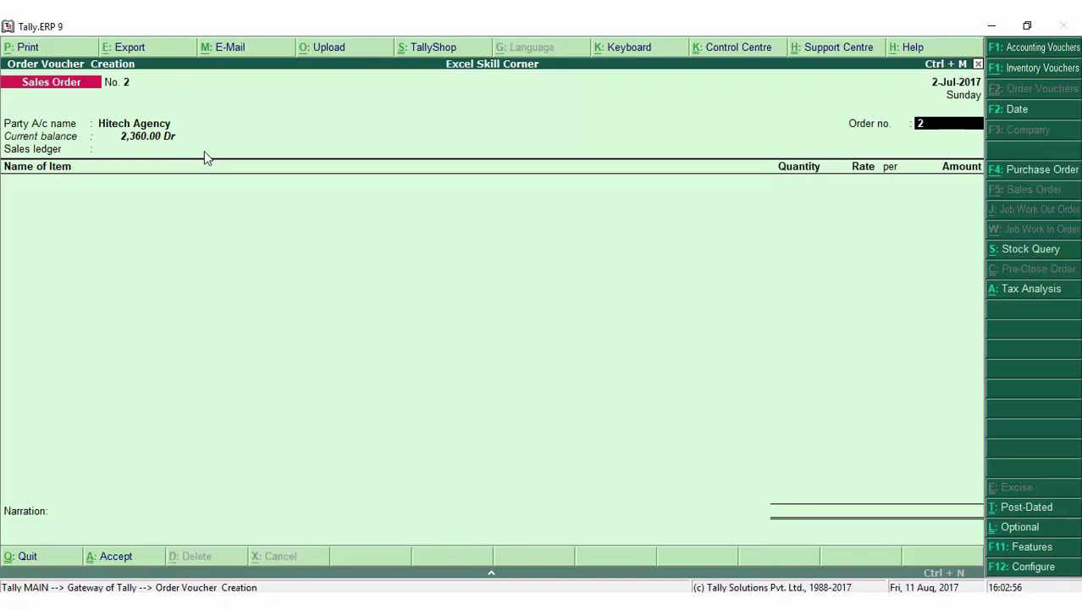
Keep order number 2 and choose B2B as the sales ledger with its default tax classification.
key(Return)
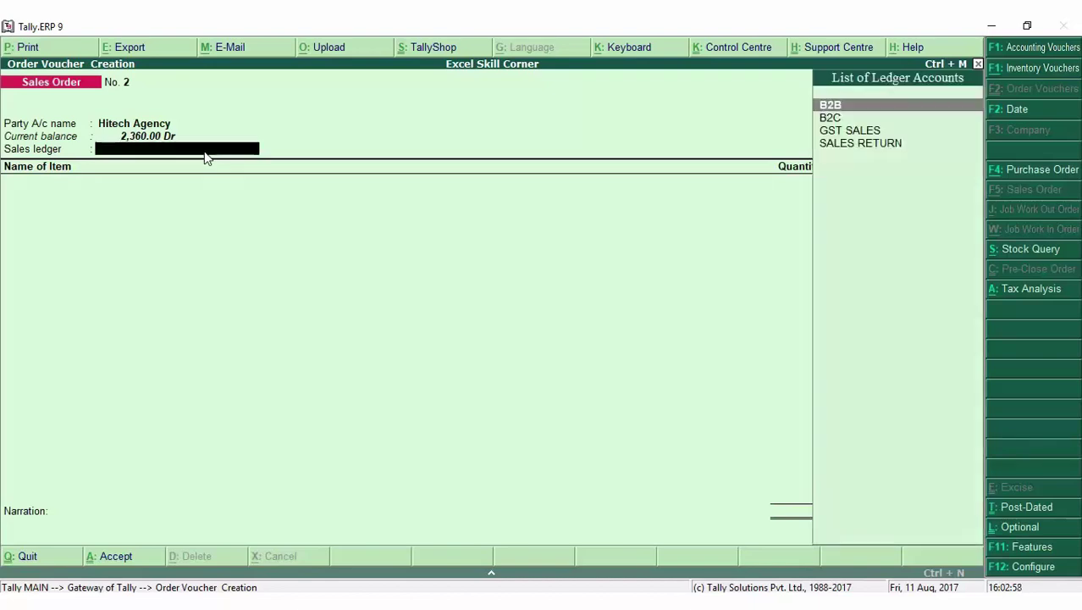
key(Return)
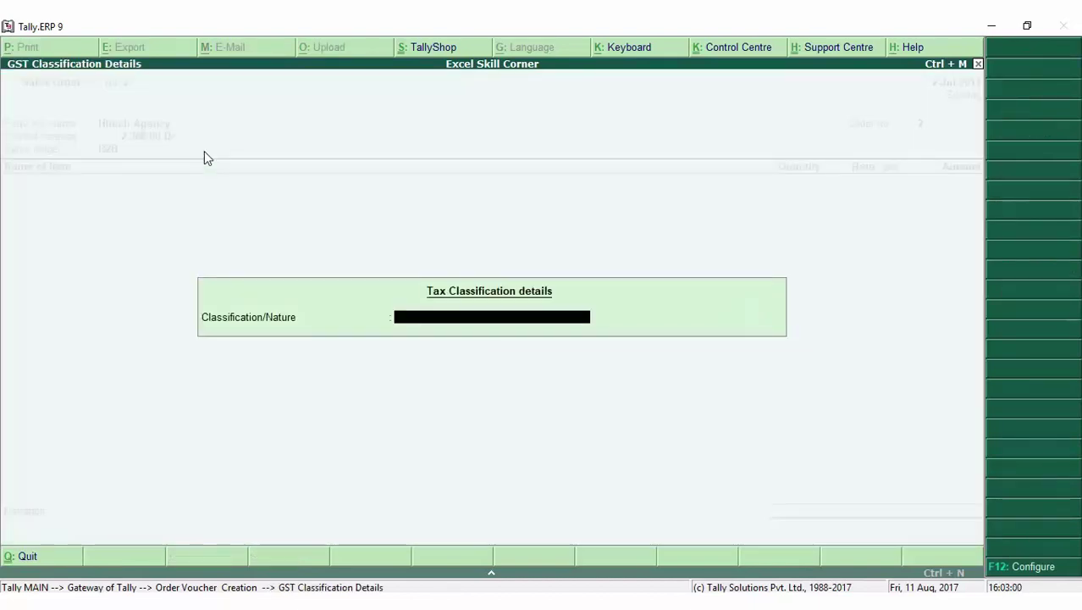
key(Return)
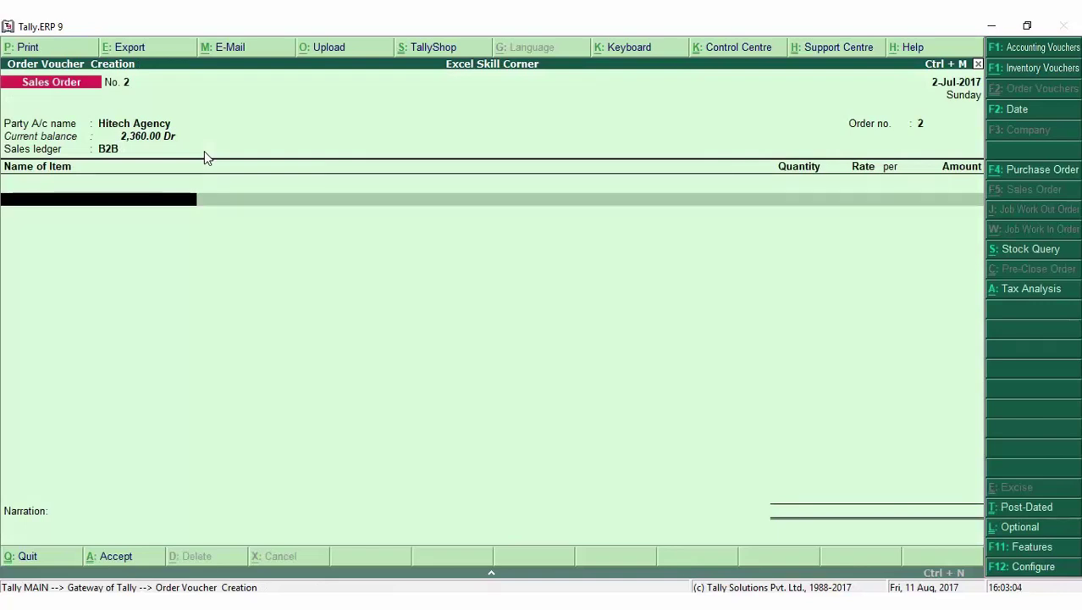
Add the stock item Helmet Economy to the sales order with the due date 2-Jul-2017.
text(He)
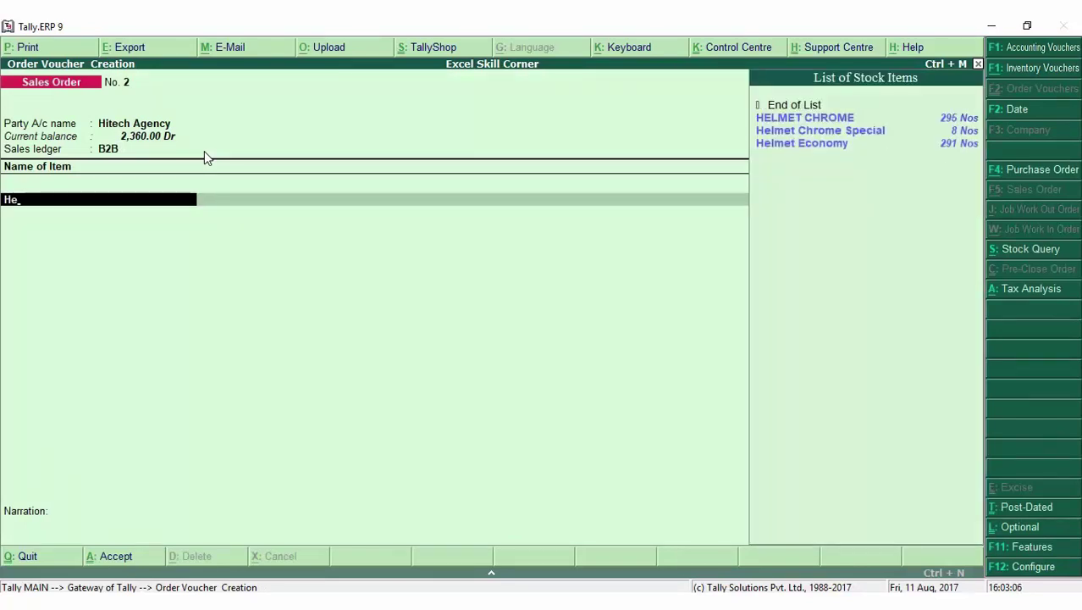
key(Down)
key(Down)
key(Down)
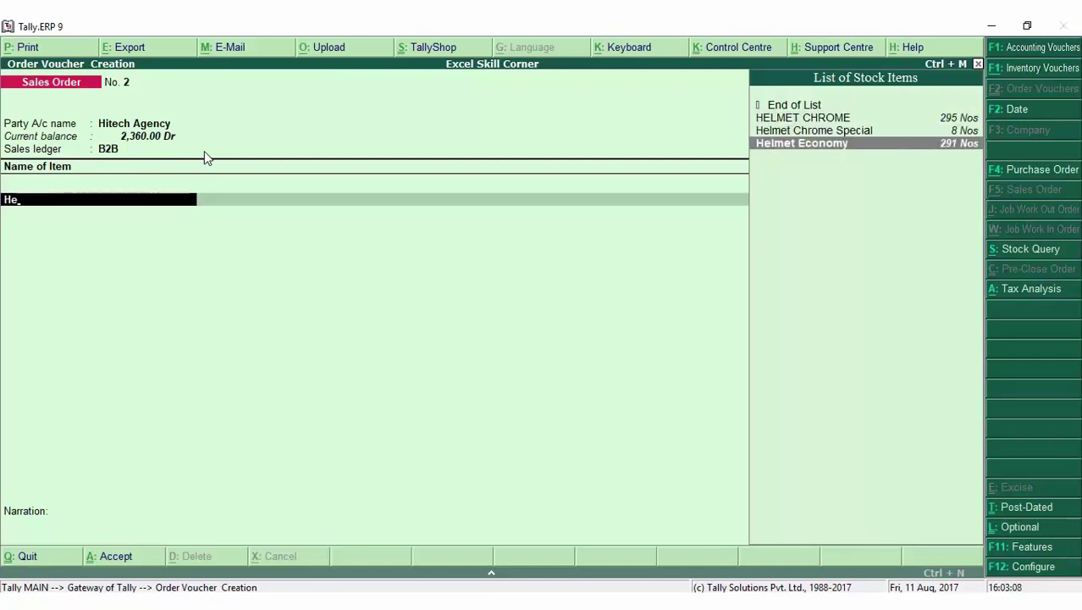
key(Return)
key(Return)
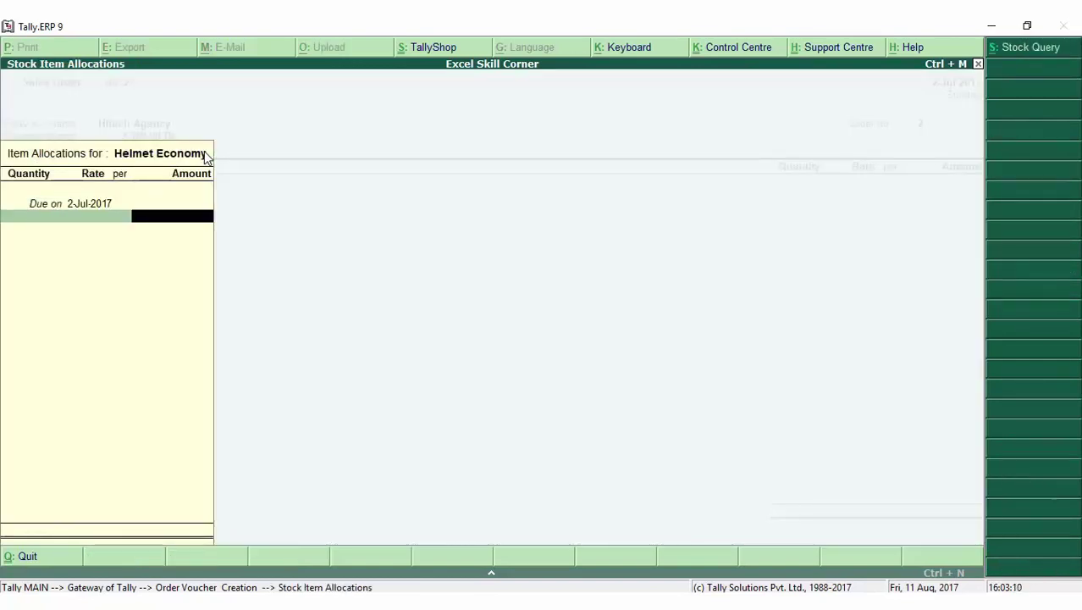
Allocate 15 Nos of Helmet Economy at a rate of 500 and accept the item line.
key(BackSpace)
text(15 Nos)
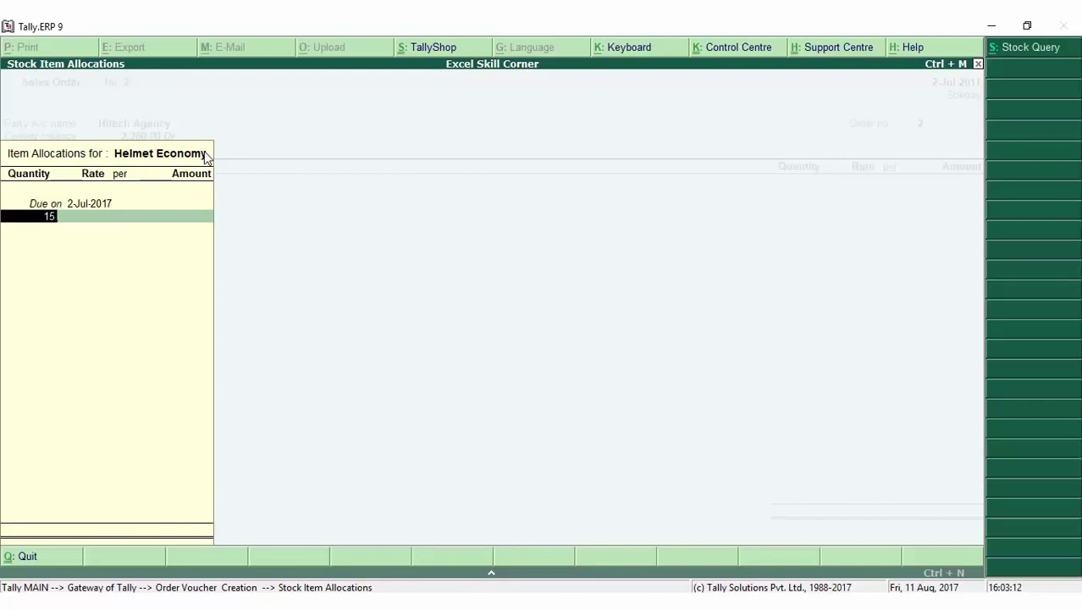
key(Return)
text(500)
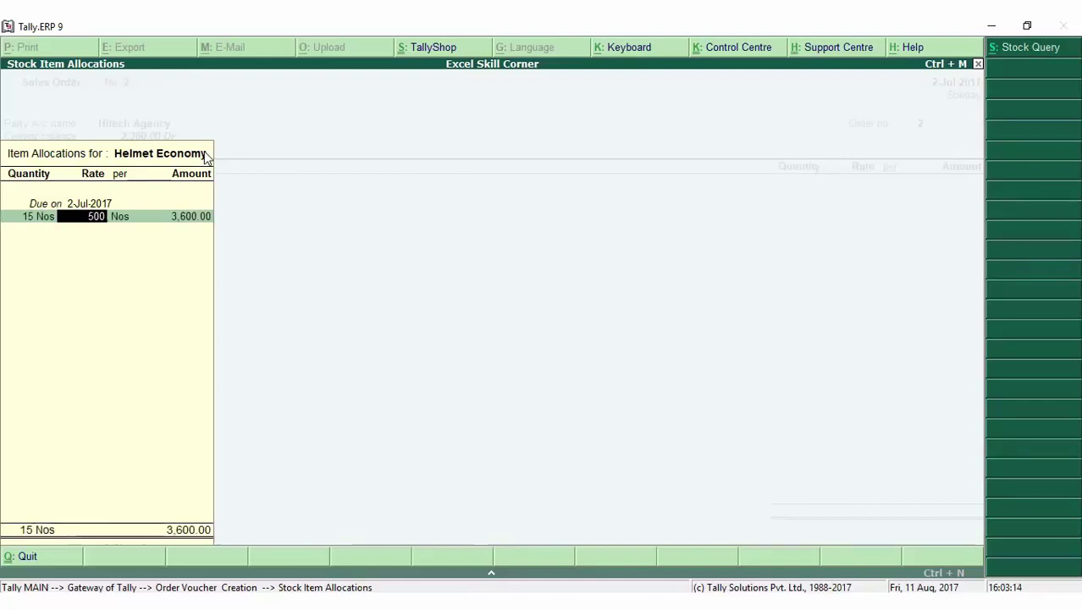
key(Return)
key(Return)
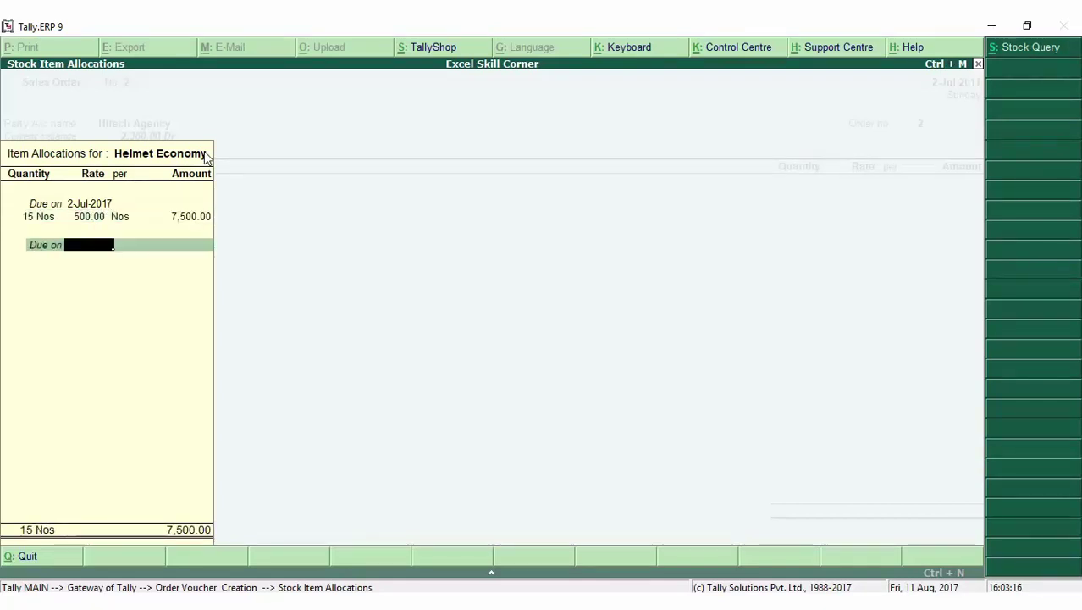
key(Return)
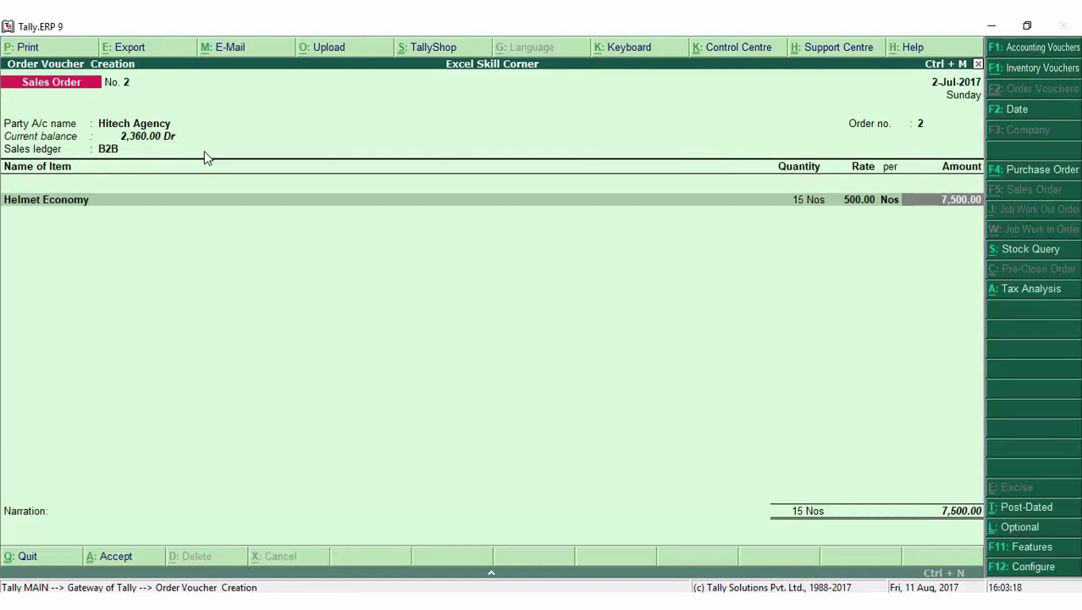
key(Return)
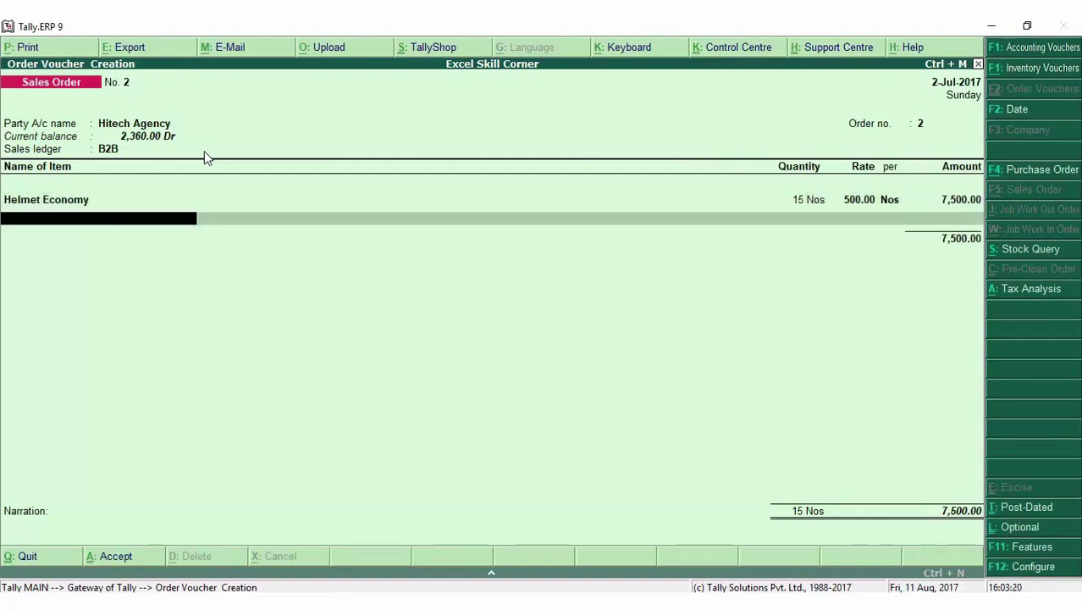
Finish the item list and add the SGST ledger with its calculated amount to the sales order.
key(Return)
text(S)
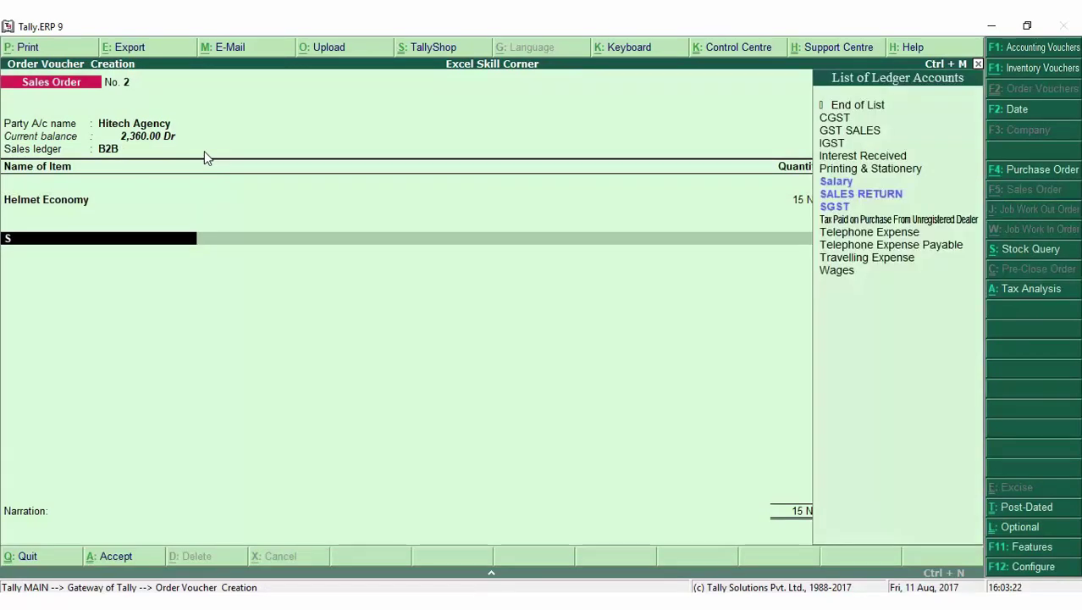
key(Up)
key(Up)
key(Down)
key(Down)
key(Down)
key(Down)
key(Return)
key(Return)
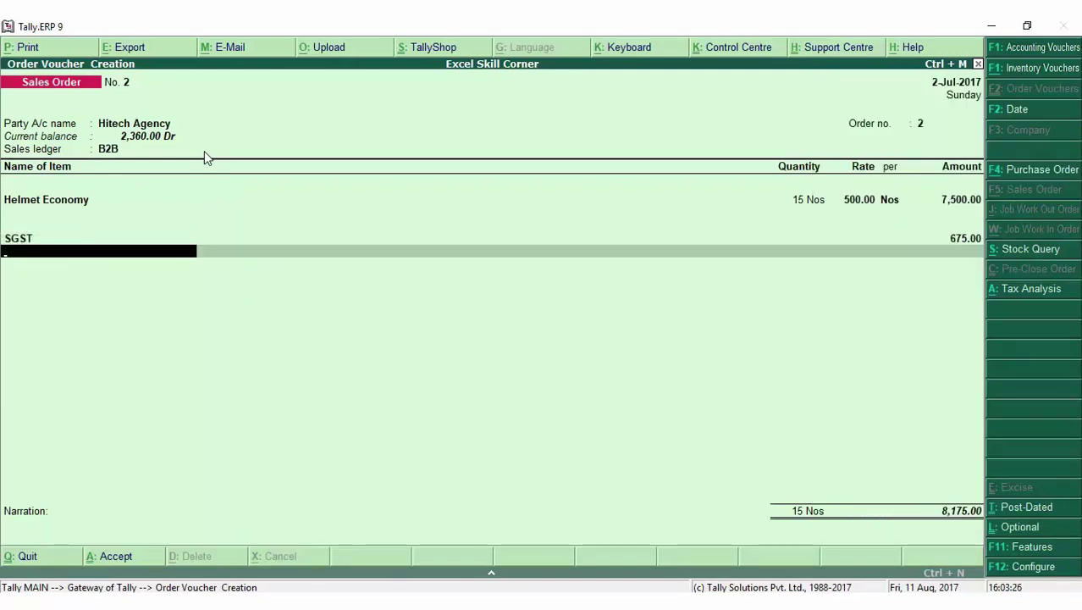
Add the CGST ledger with its calculated amount and finish the ledger list.
text(C)
key(Return)
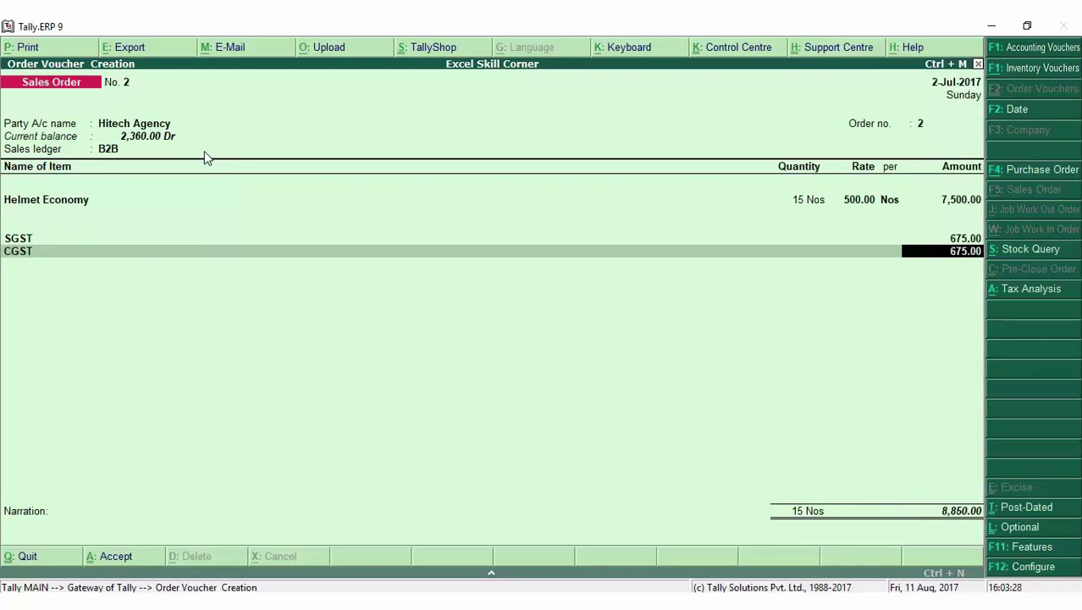
key(Return)
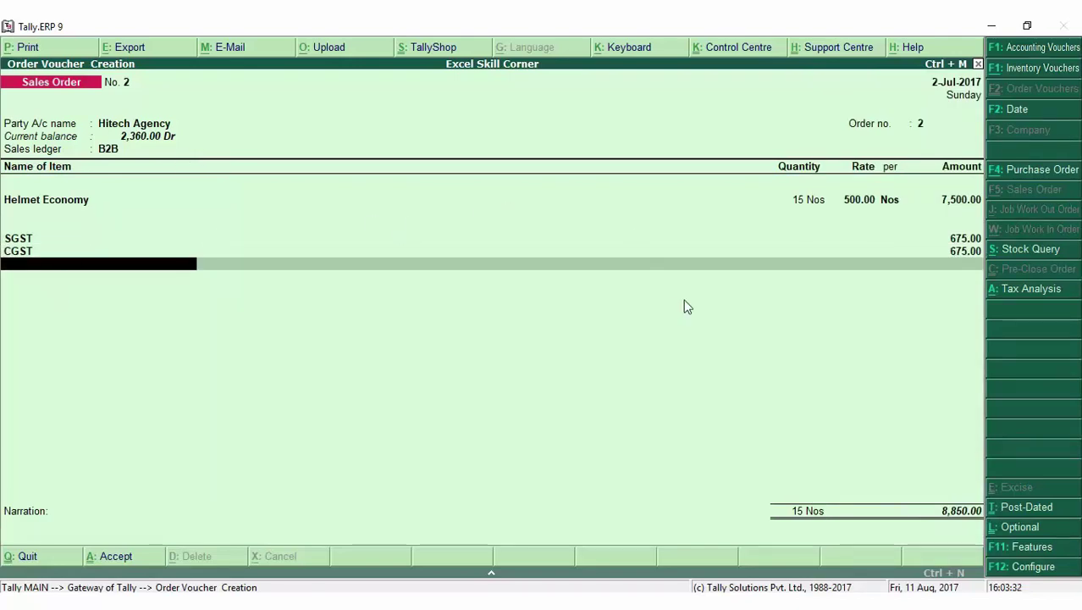
key(Return)
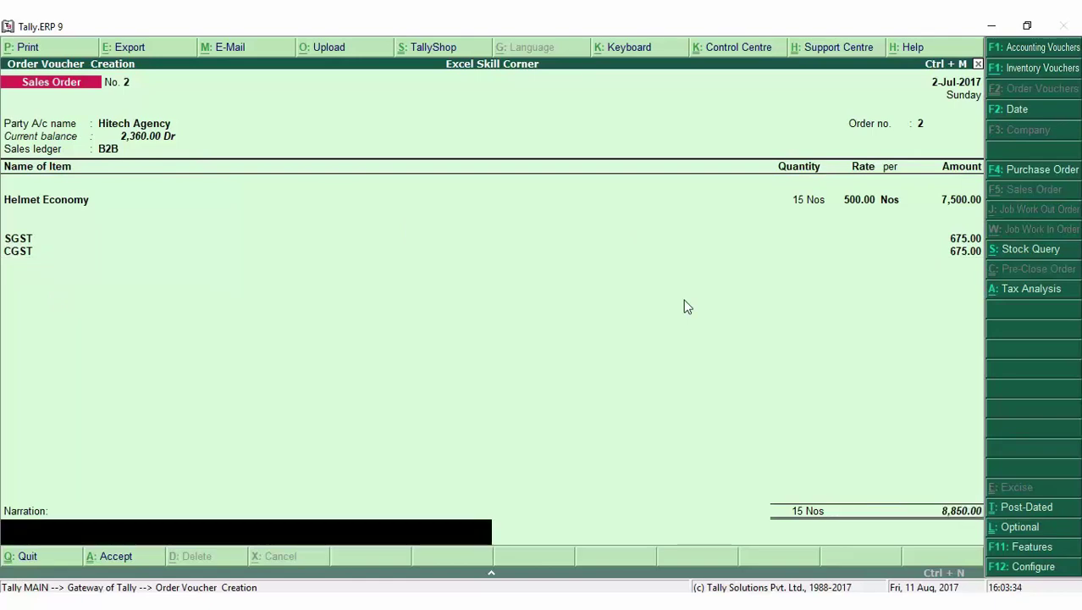
Enter the narration "Sales Order Raised in favour of the Hitech Agency" and save the sales order.
text(Sales Order Raised)
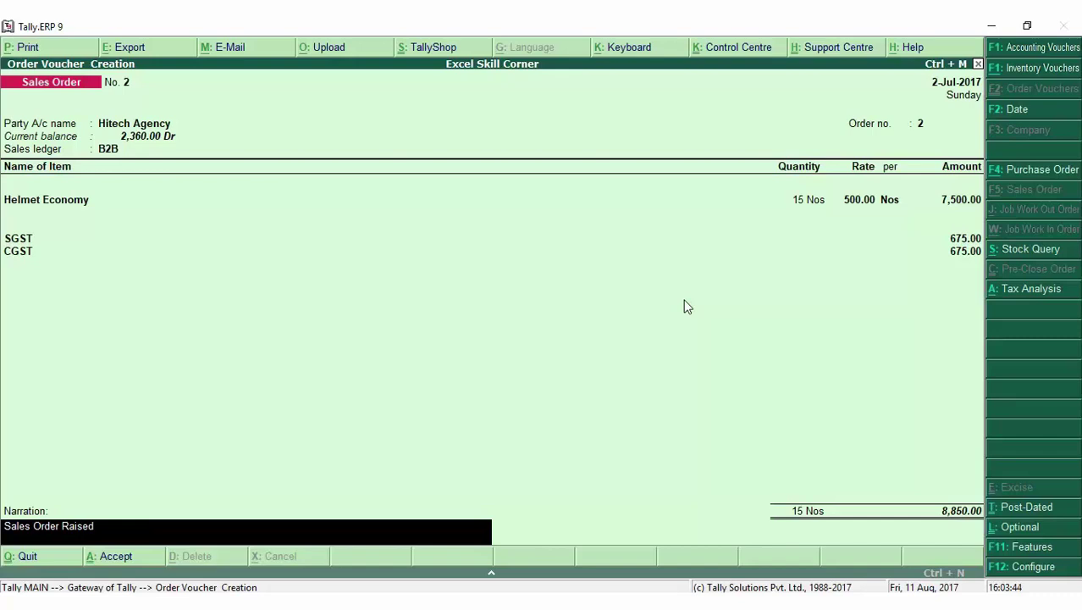
text( f)
key(BackSpace)
text(in fac)
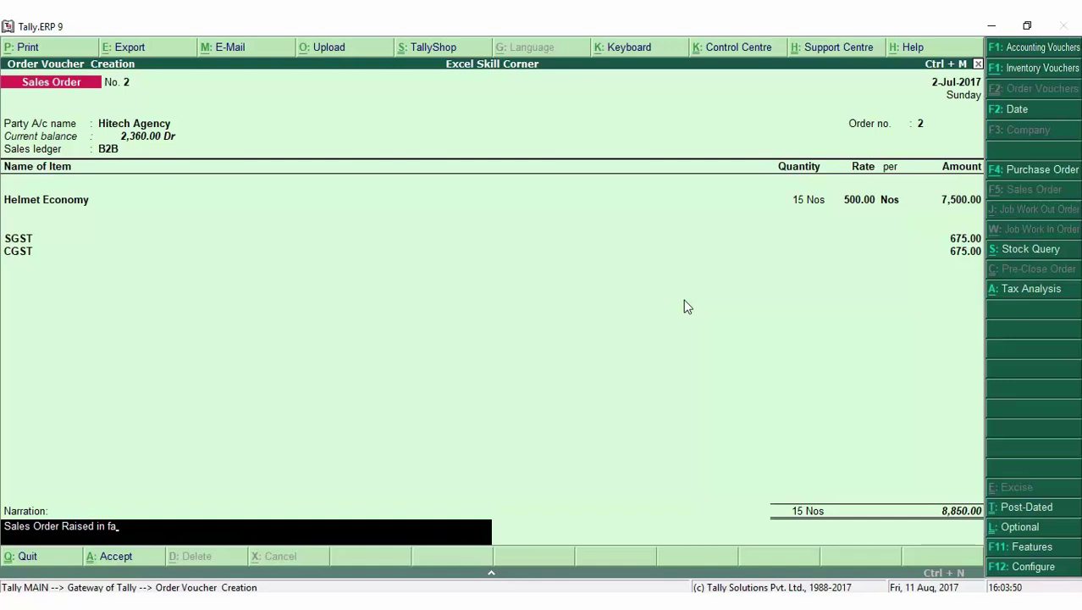
text(vour)
text( of t)
text( he)
text(th)
text(e)
text( Hitech)
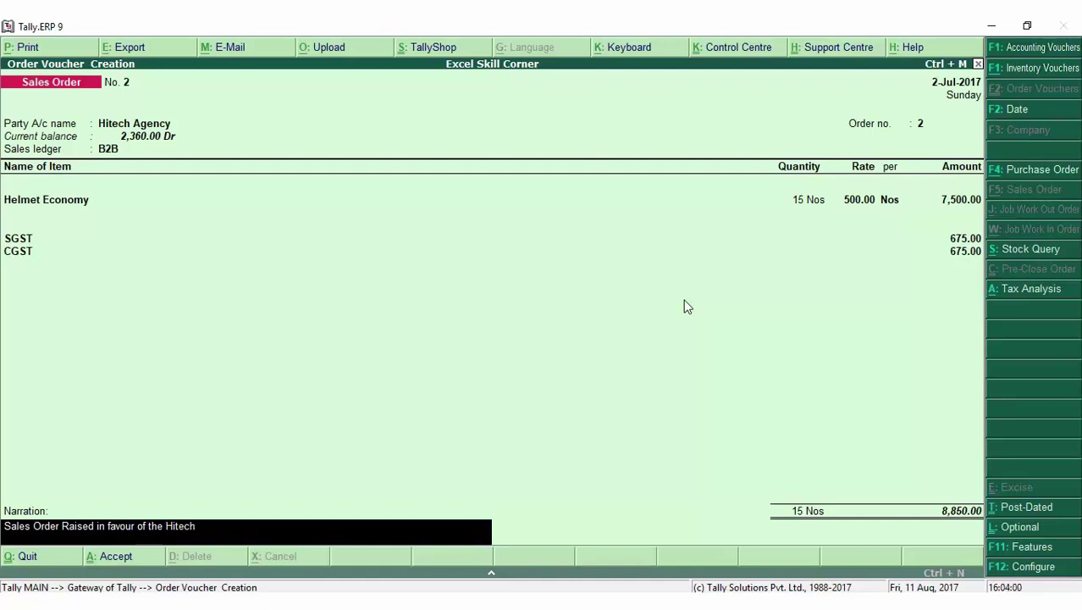
text( Agency)
key(Return)
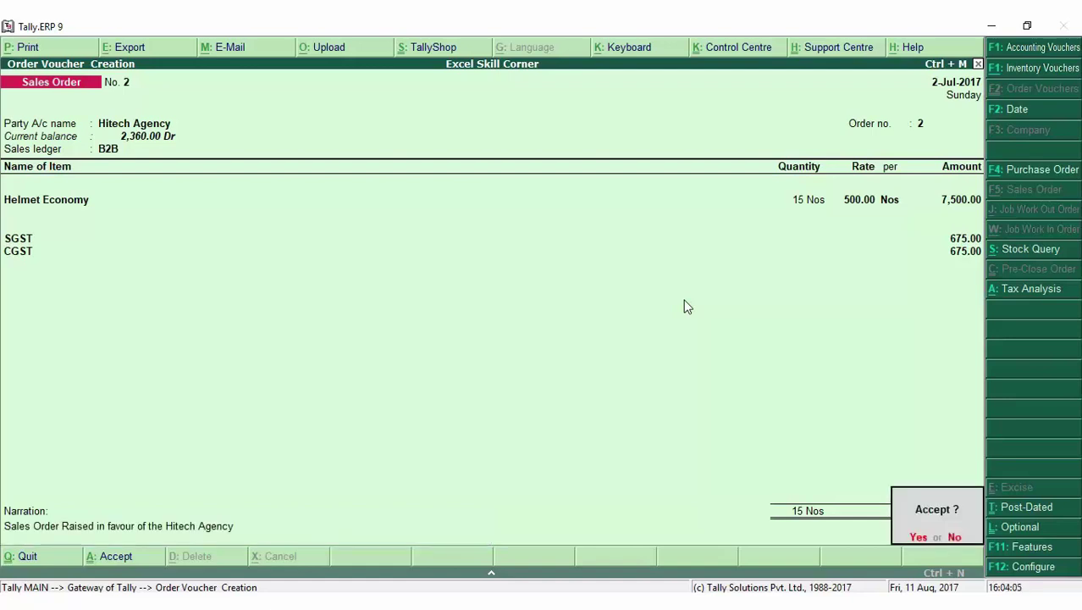
key(Return)
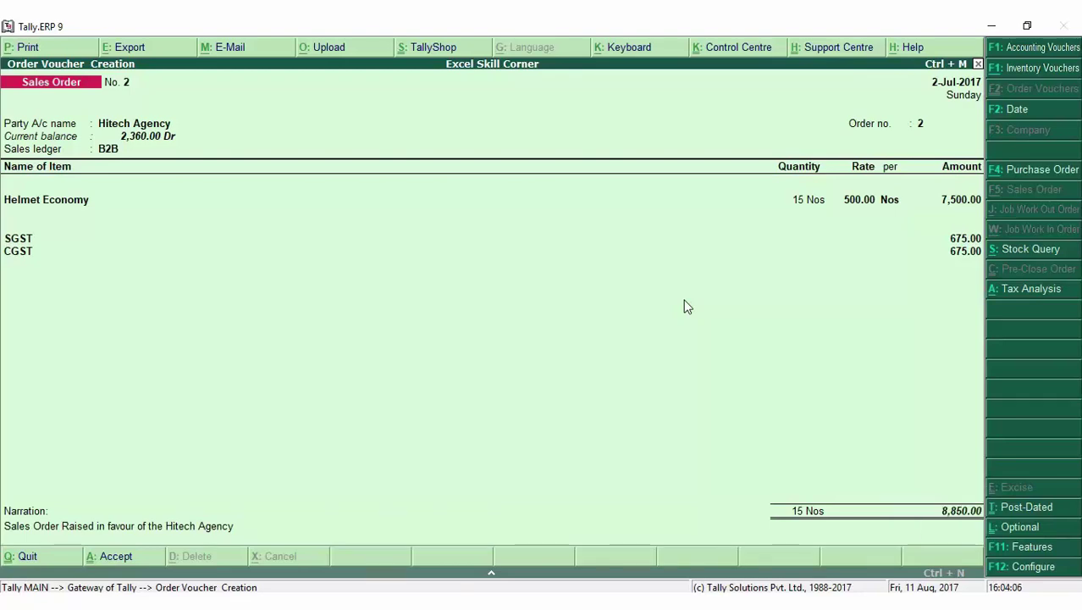
Leave order voucher entry and start a new Delivery Note inventory voucher.
key(F1)
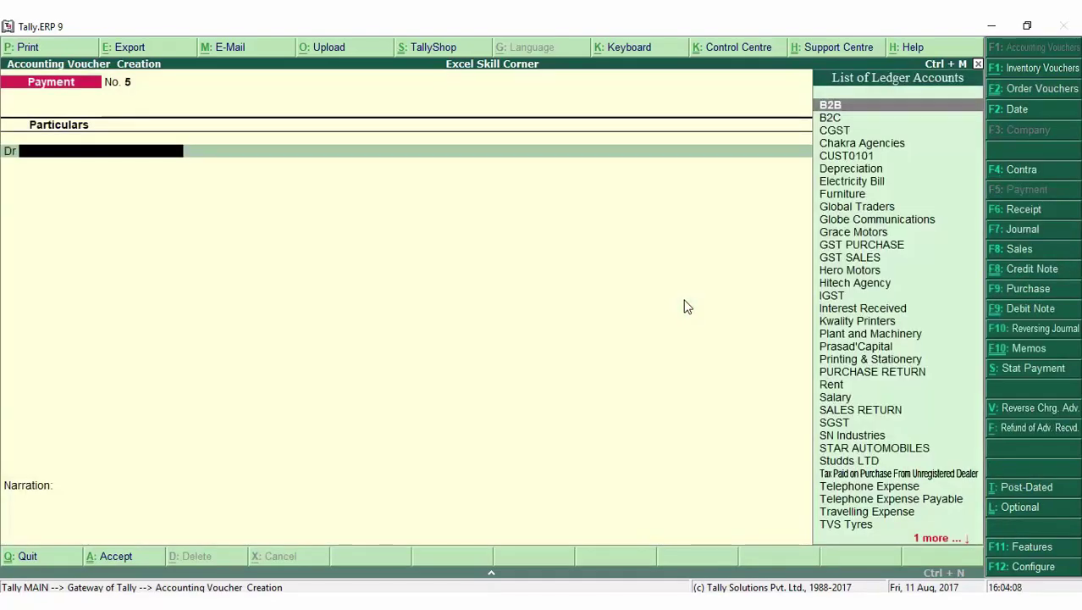
key(Escape)
key(Return)
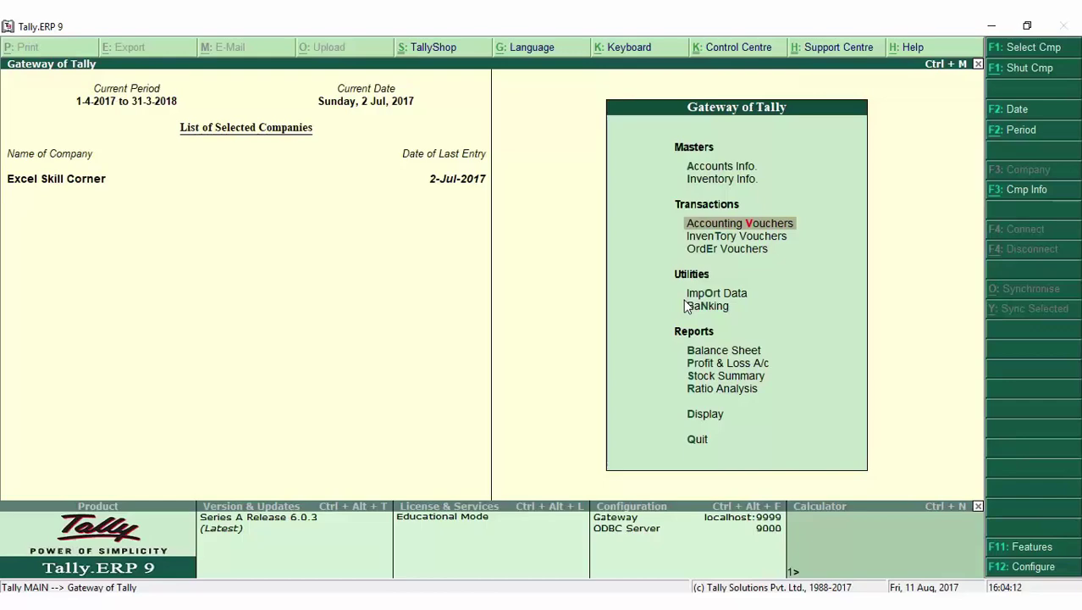
key(Return)
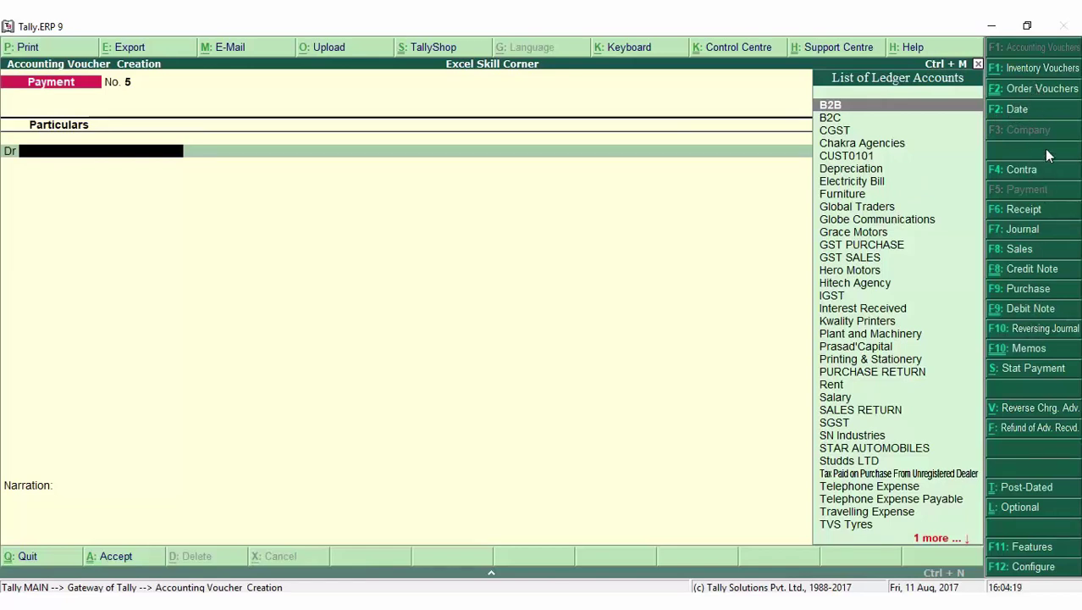
click(1059, 74)
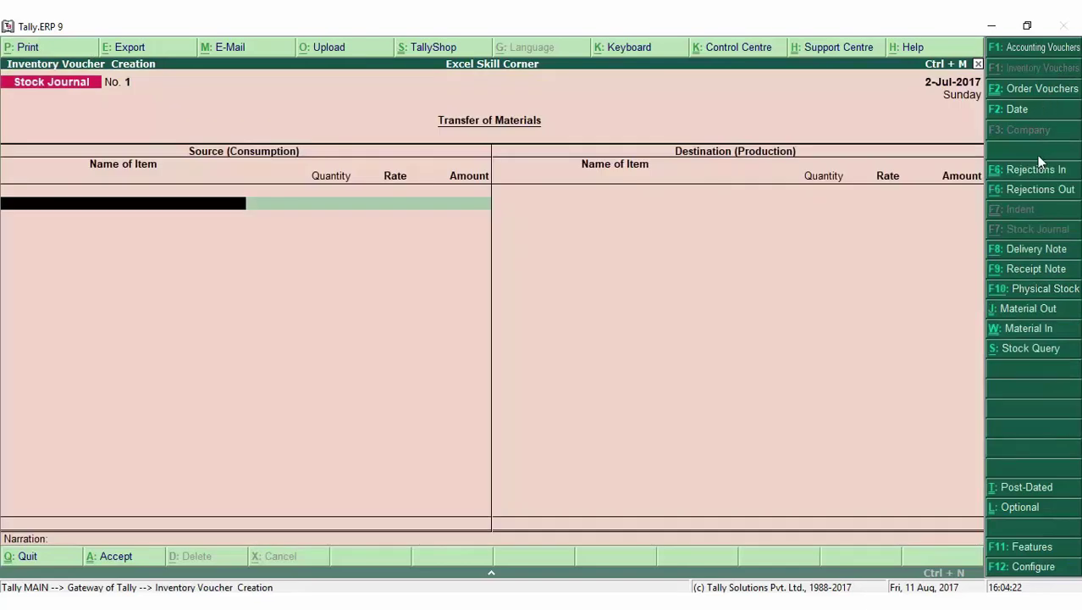
click(1046, 255)
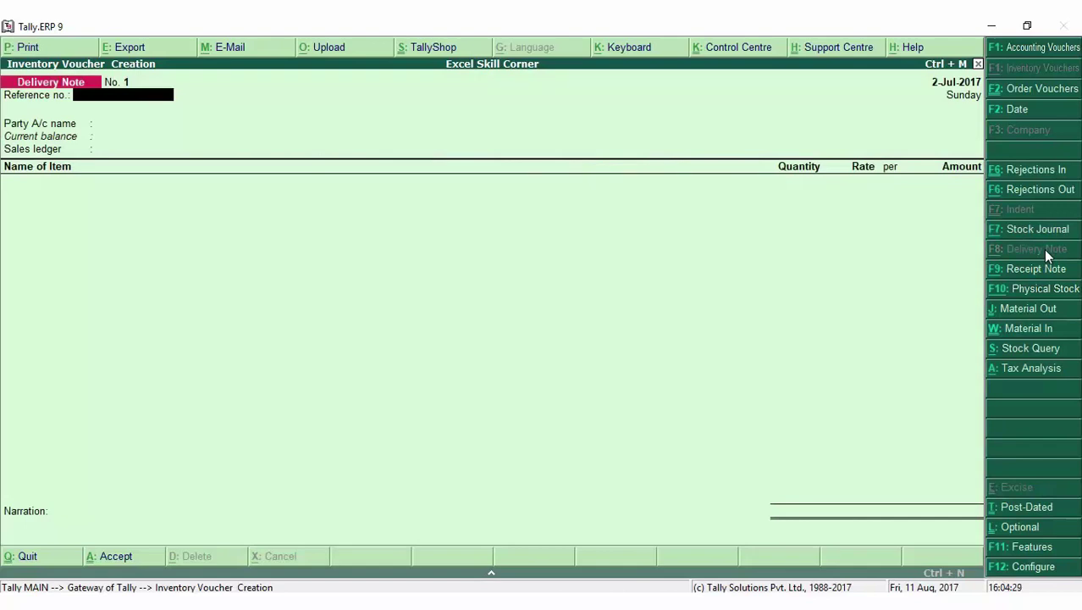
Set Hitech Agency as the delivery note's party and link it to order number 2 dated 2-Jul-2017.
key(Return)
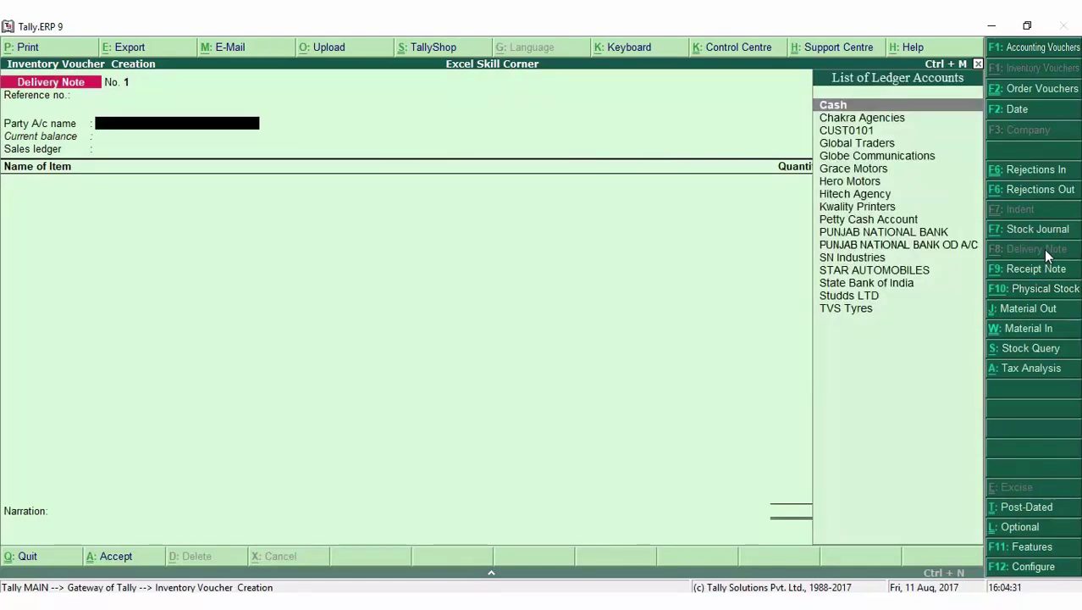
text(Hi)
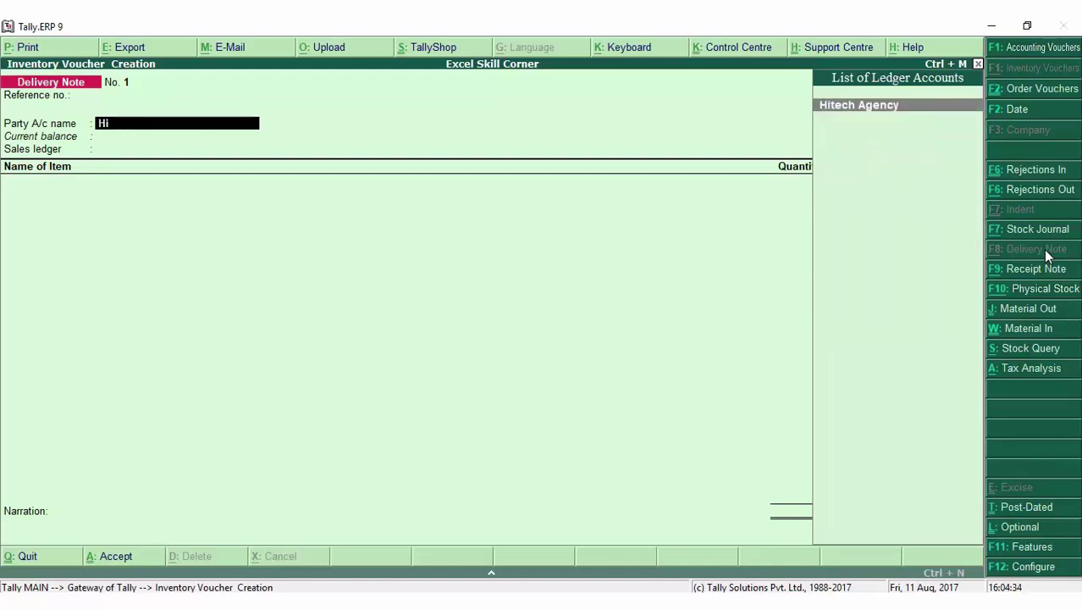
key(Return)
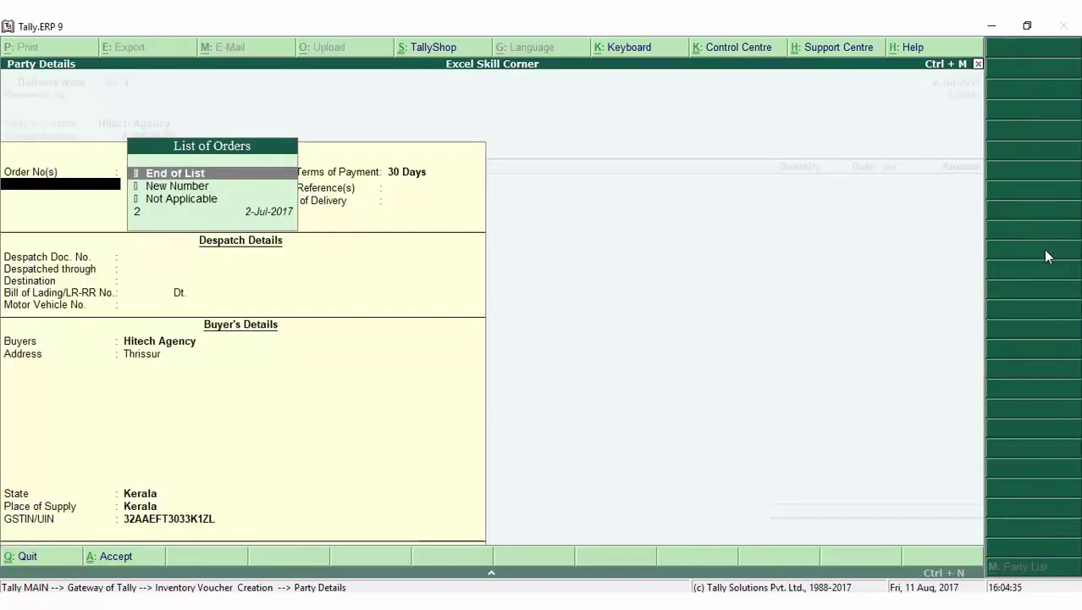
key(Down)
key(Down)
key(Down)
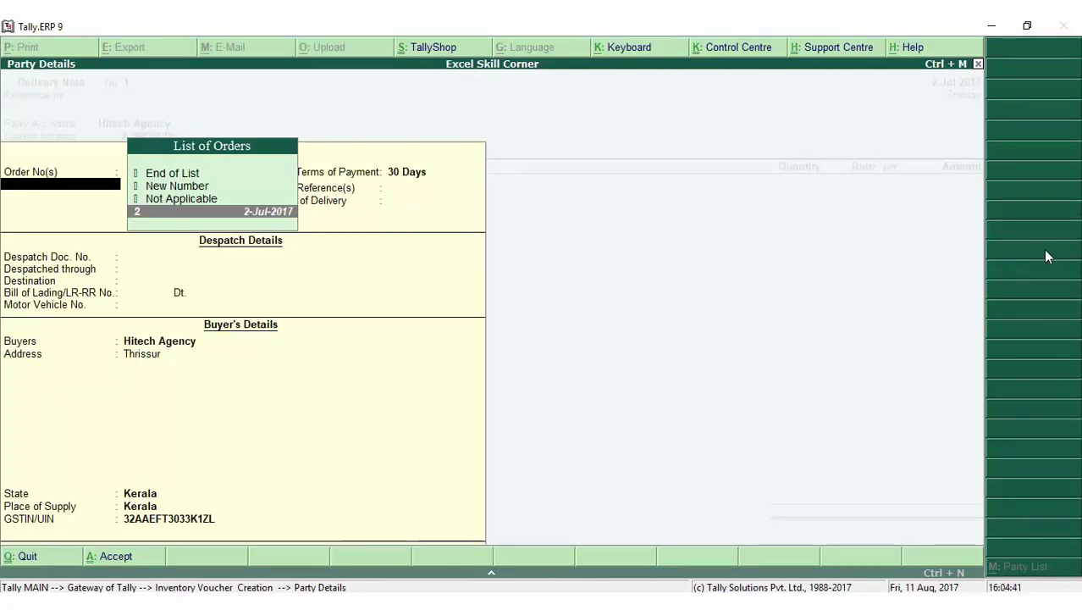
key(Return)
Accept the delivery note's order, despatch and buyer details as filled in, leaving the tax classification blank.
key(Return)
key(Return)
key(Return)
key(Return)
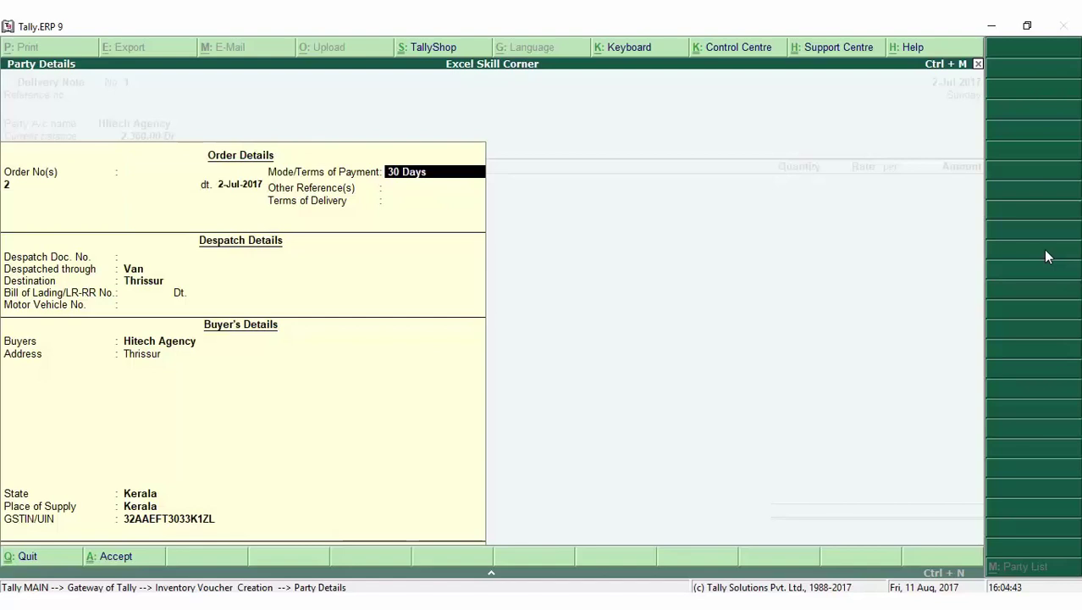
key(Return)
key(Return)
key(Return)
key(Return)
key(Return)
key(Return)
key(Return)
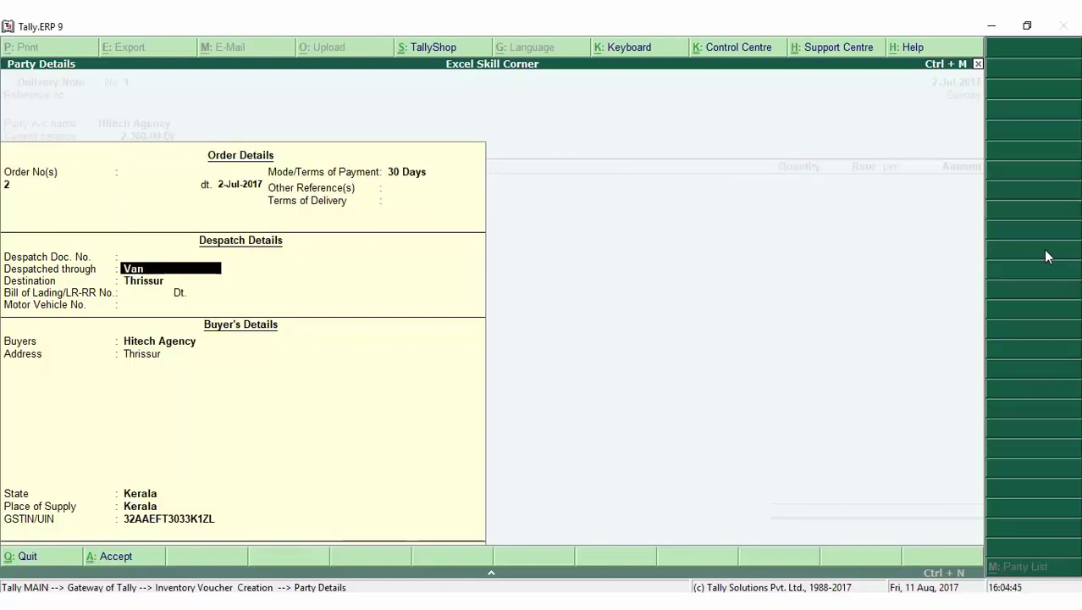
key(Return)
key(Return)
key(Return)
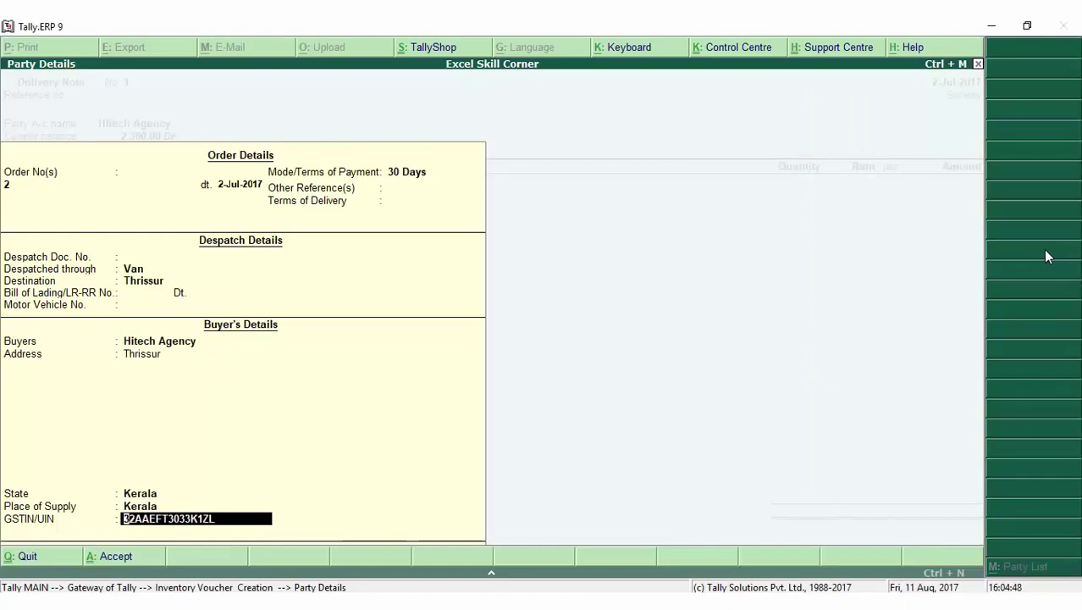
key(Return)
key(Return)
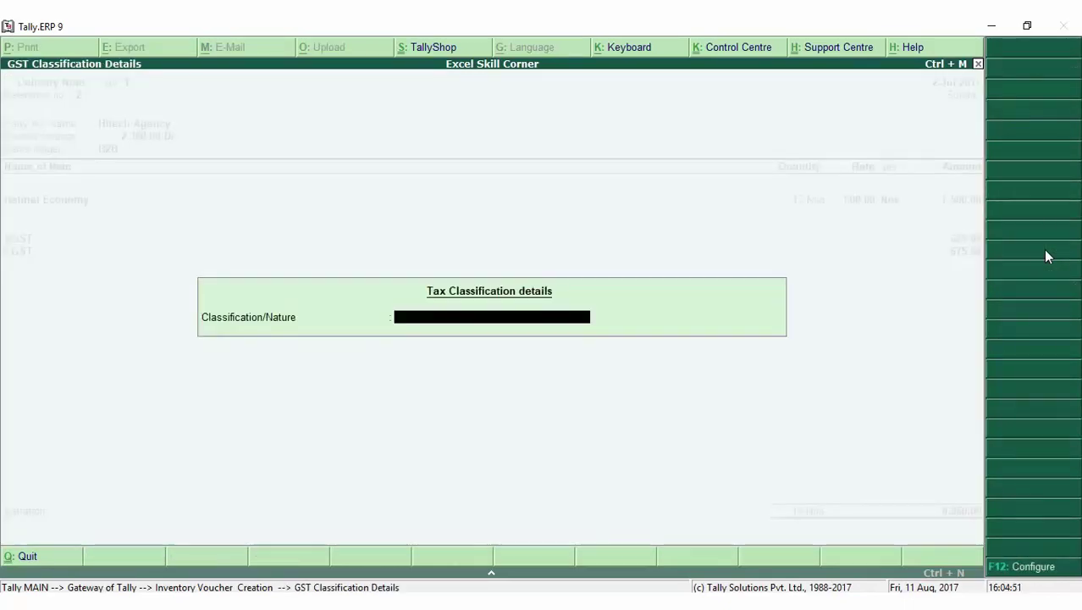
key(Return)
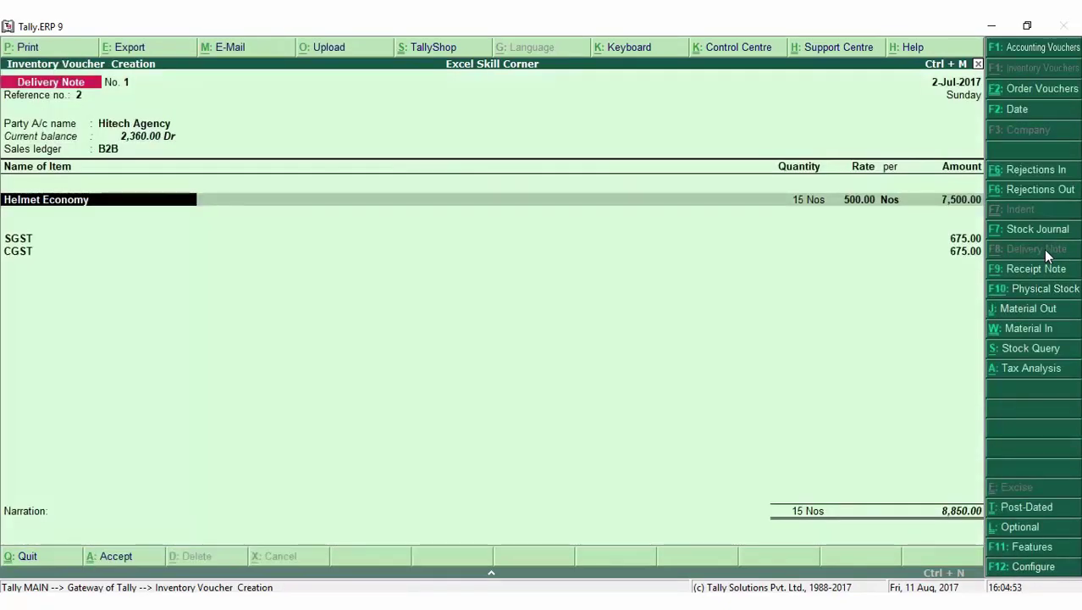
Assign tracking number 2 to the Helmet Economy line of the delivery note.
key(Return)
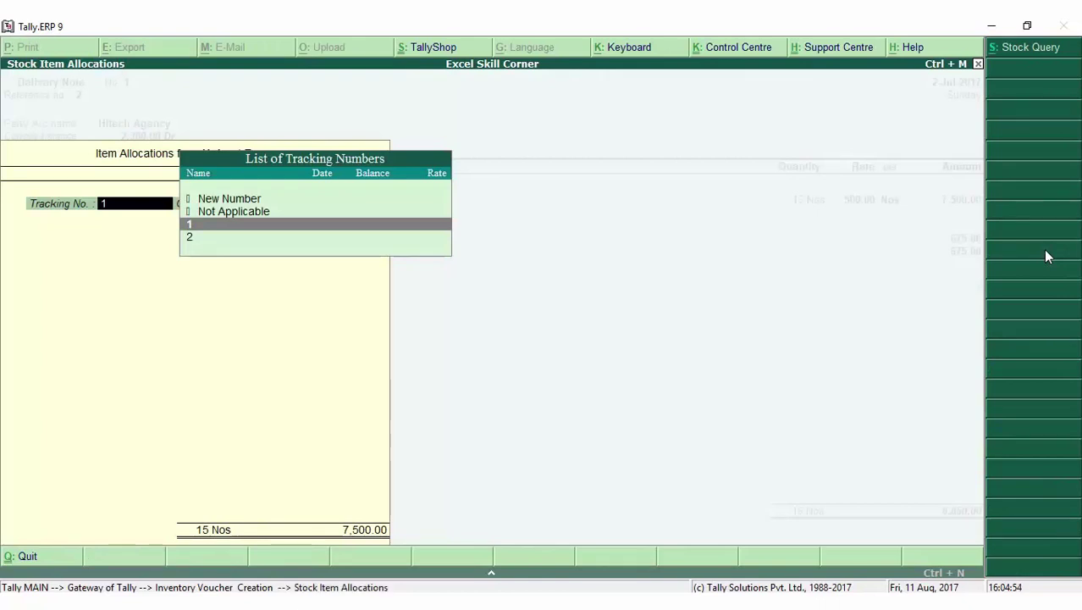
key(Down)
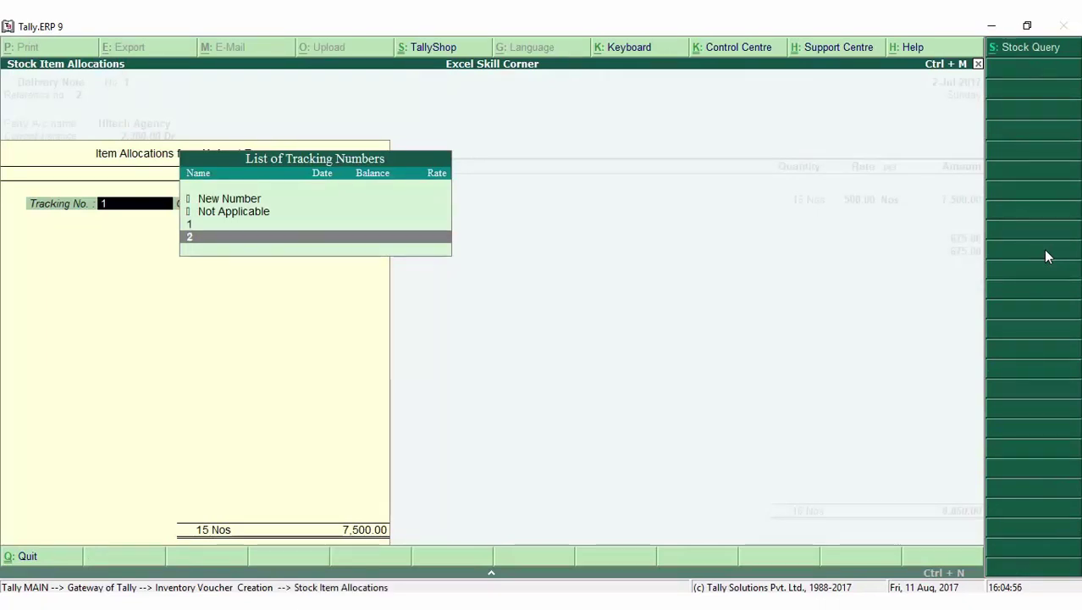
key(Return)
key(Return)
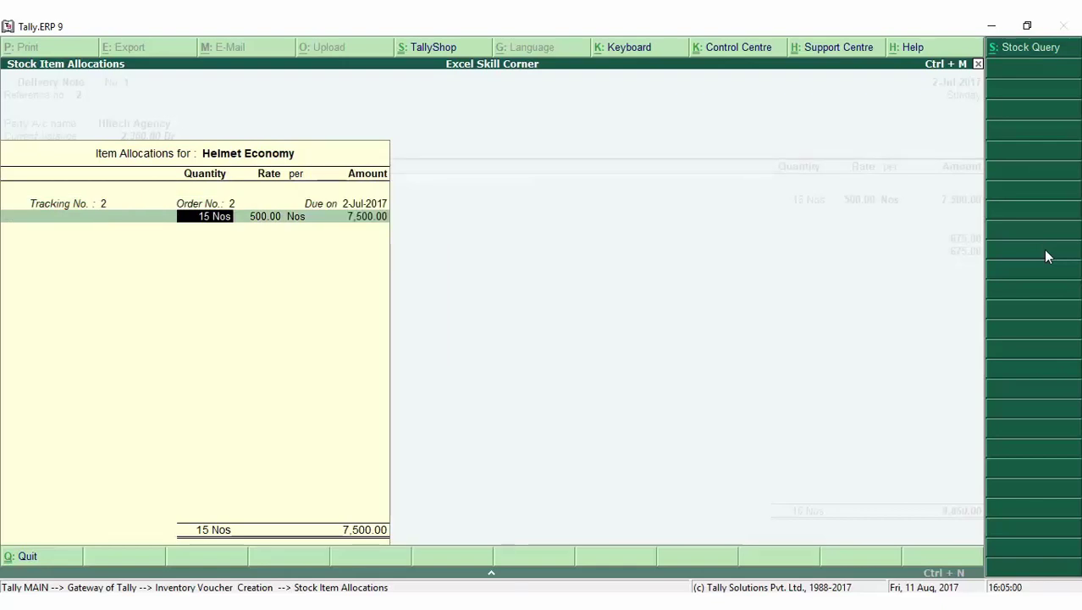
Set the delivered quantity of Helmet Economy to 10 Nos, keep the rate and due date, and accept the allocation.
text(10)
key(Return)
key(Return)
key(Return)
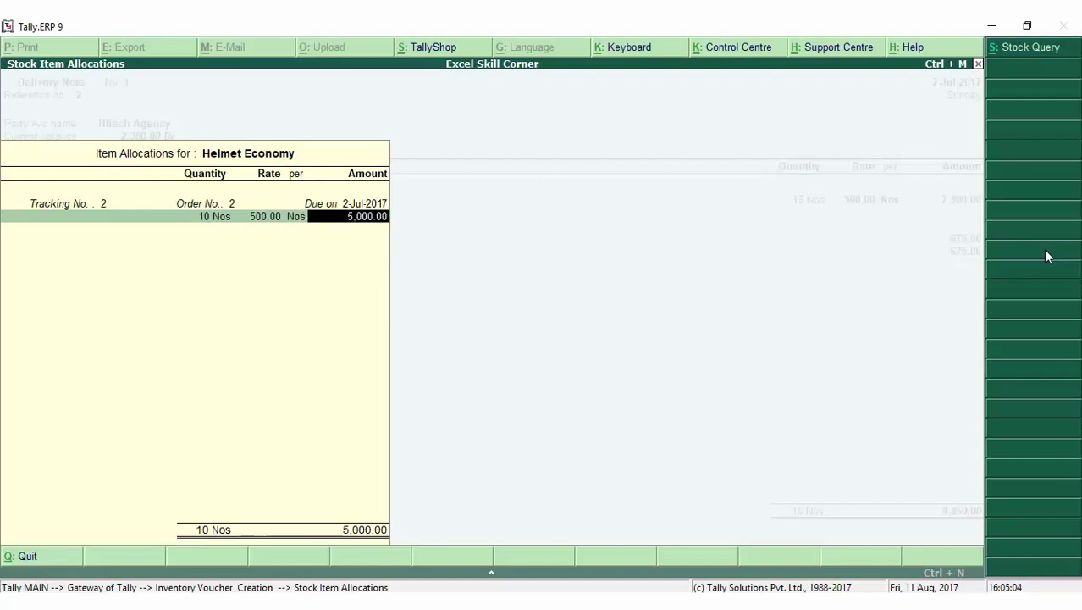
key(Return)
key(Return)
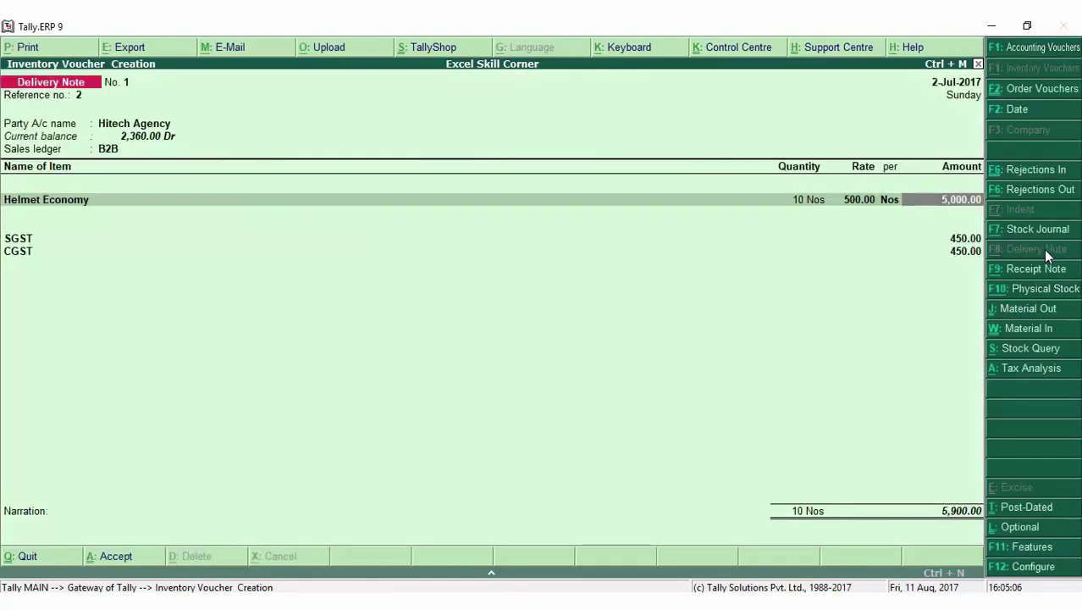
Finish the delivery note's item list and accept the calculated SGST and CGST lines.
key(Return)
key(Return)
key(Return)
key(Return)
key(Return)
key(Return)
key(Return)
key(Return)
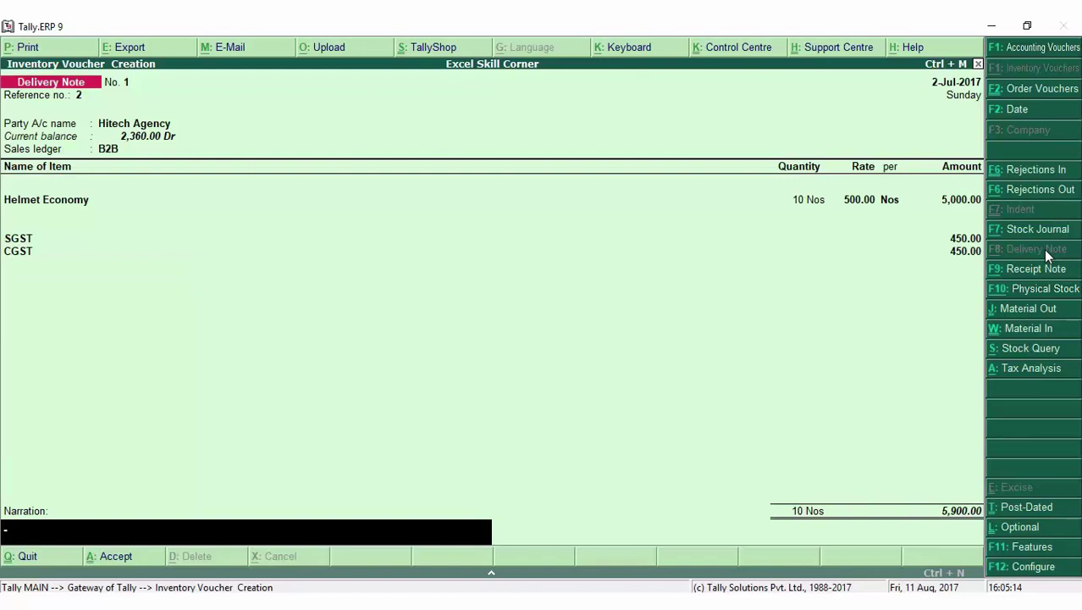
Enter the narration "Material despatched to Hitech Agency Against Order No-2" and save the delivery note.
text(Materia)
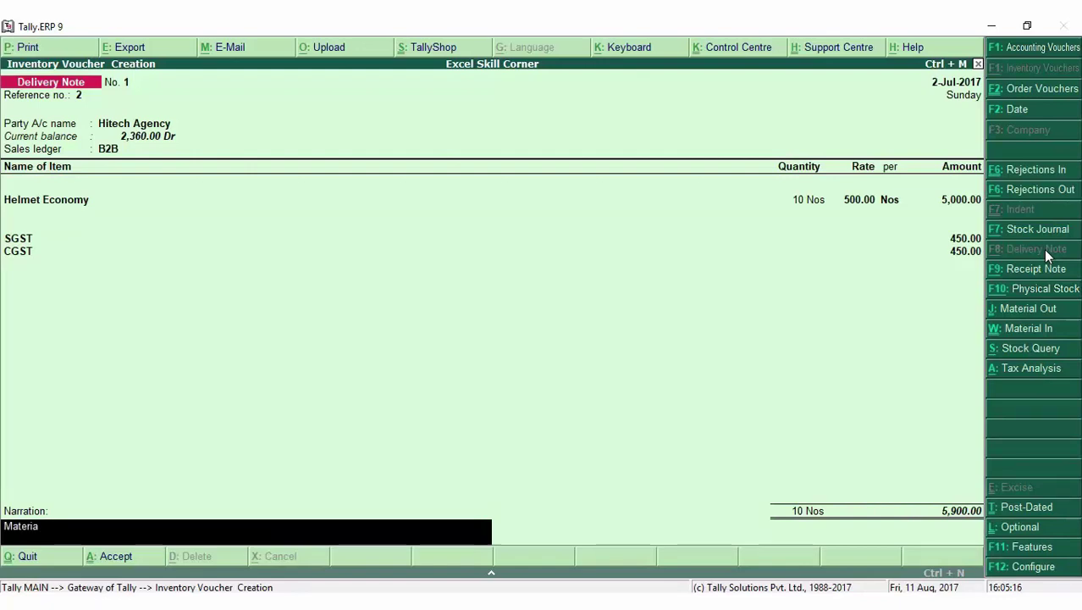
text(l dest)
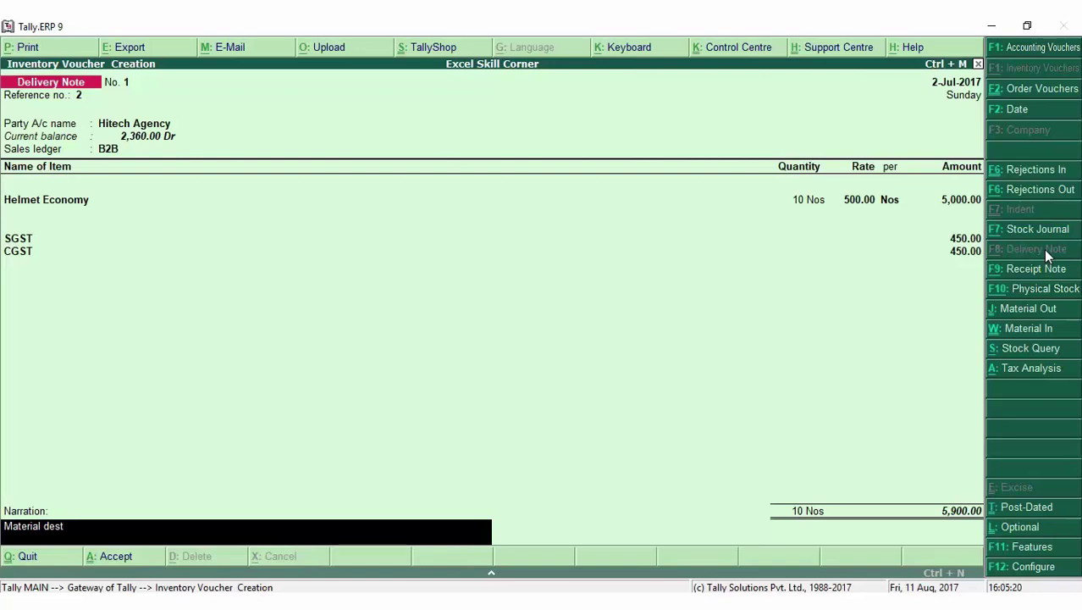
key(BackSpace)
text(paatc)
key(BackSpace)
key(BackSpace)
key(BackSpace)
text(tched to Hitech A)
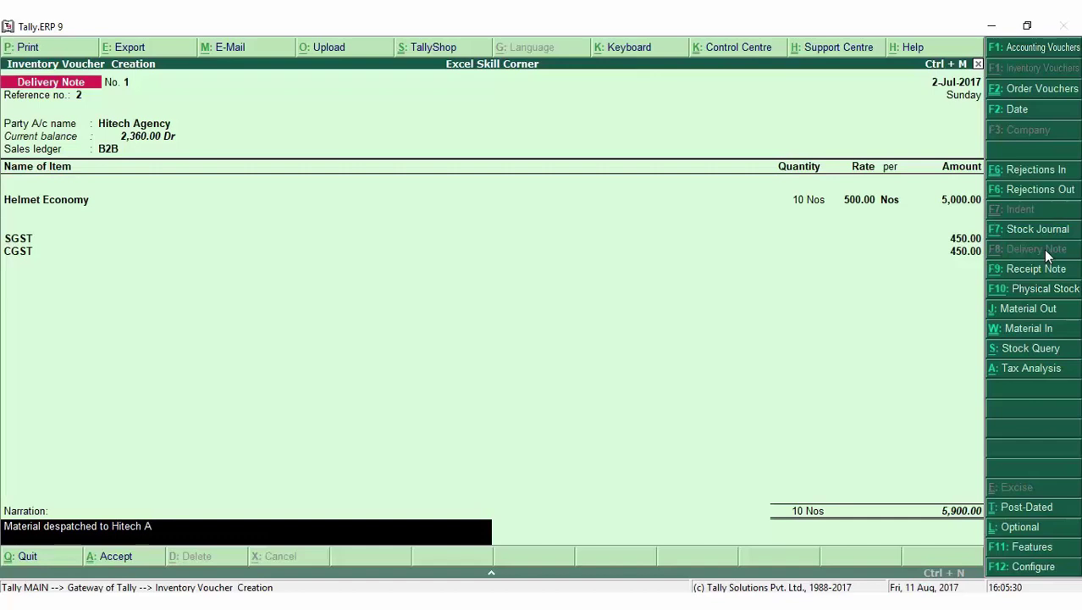
text(gency Against Order No-2)
key(Return)
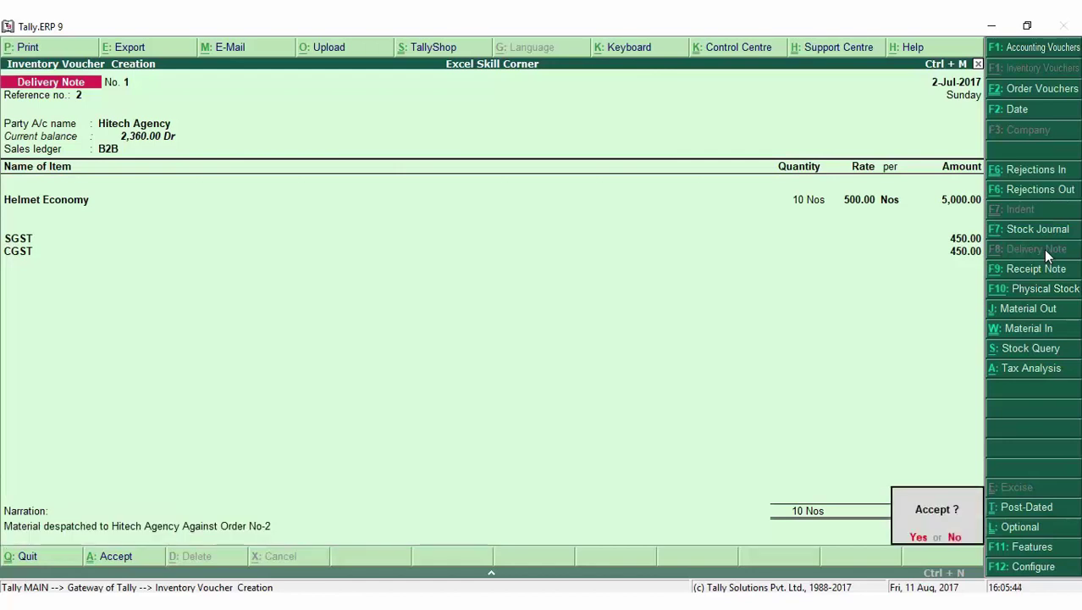
key(Return)
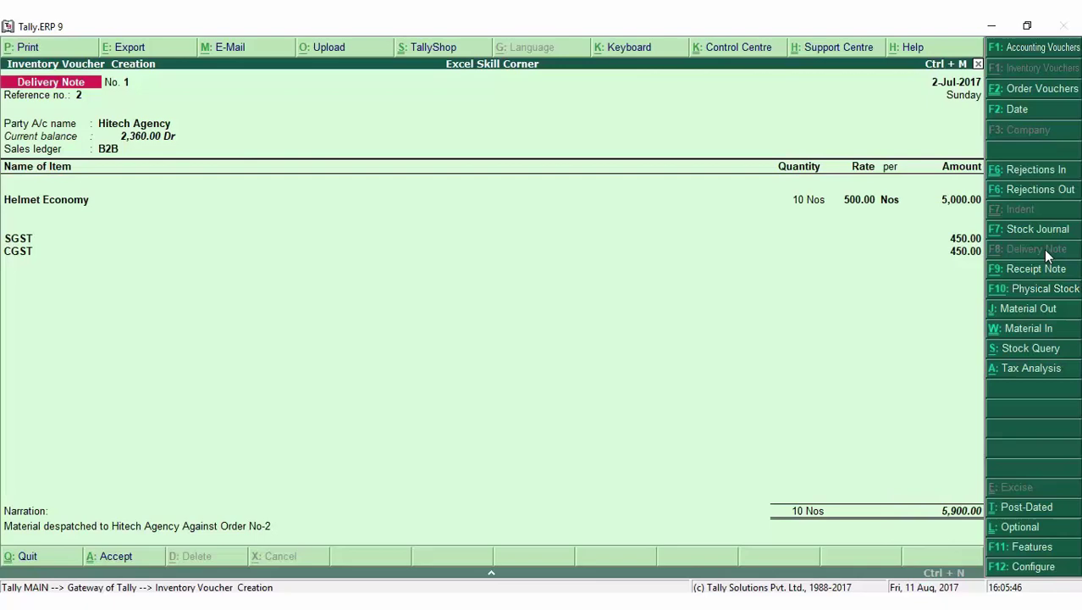
Leave the inventory voucher and start a new Sales accounting voucher of type Sales with voucher class B2B.
key(Escape)
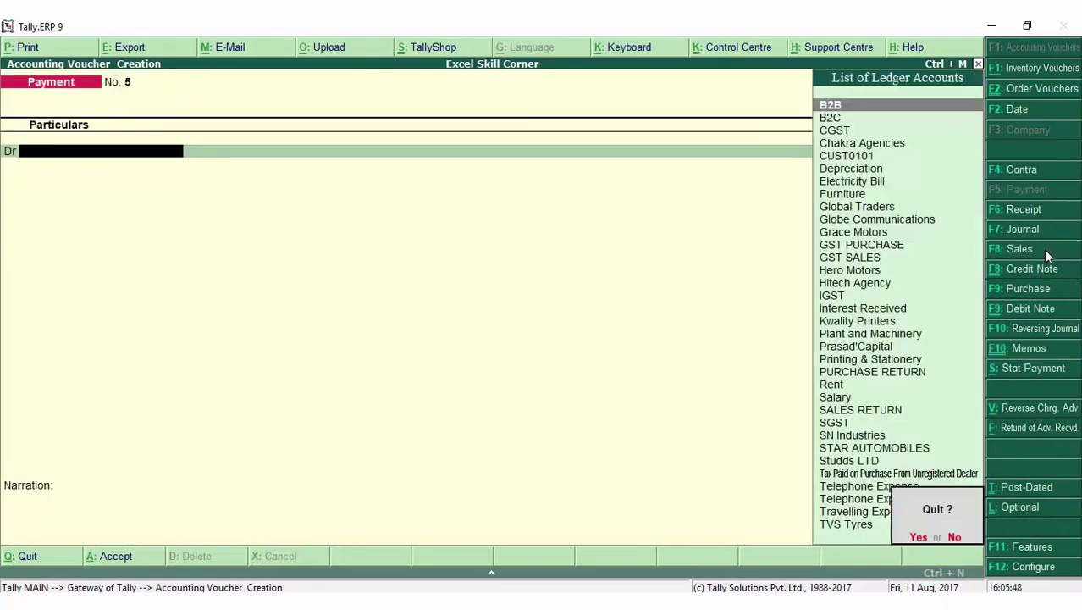
key(Return)
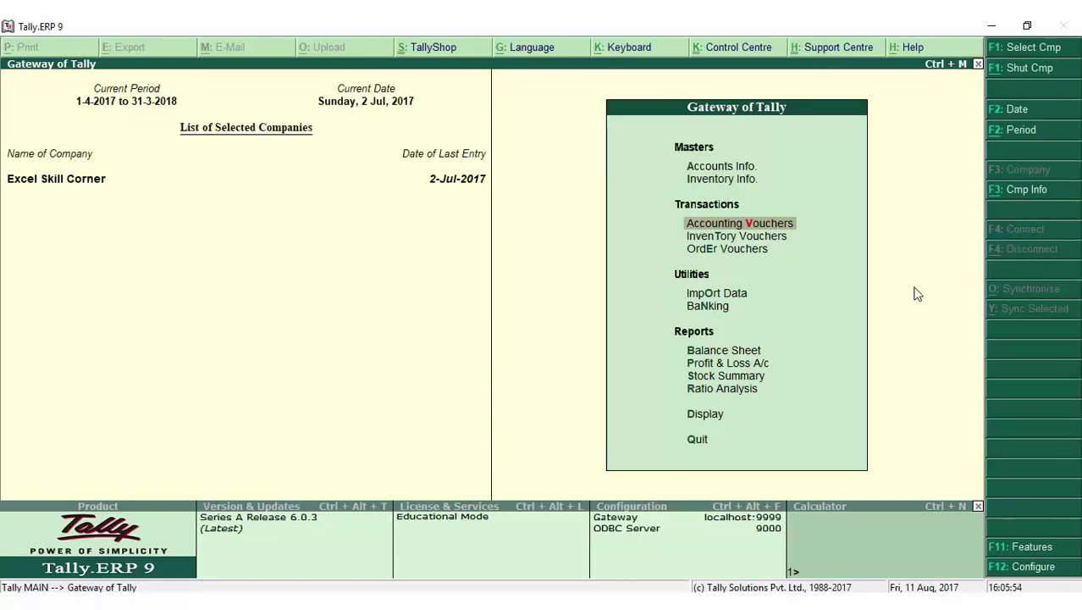
key(Return)
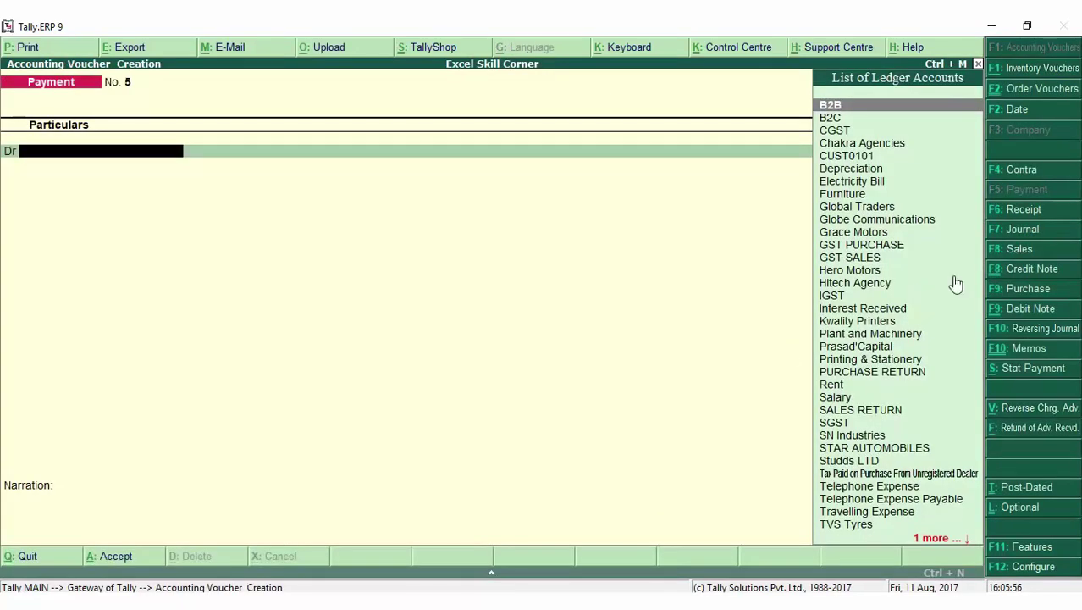
click(1033, 251)
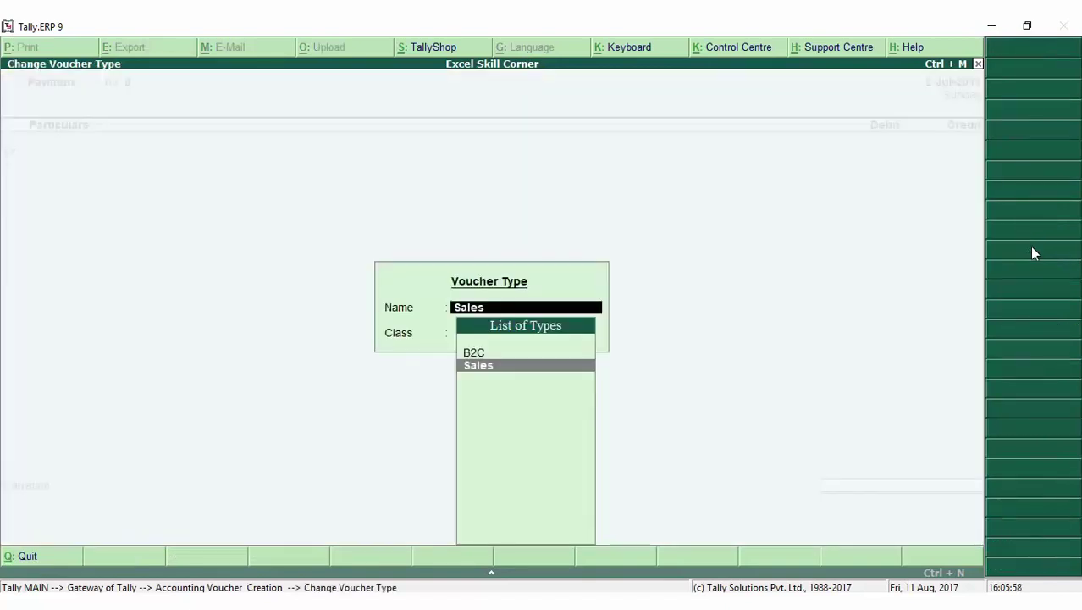
key(Return)
key(Down)
key(Return)
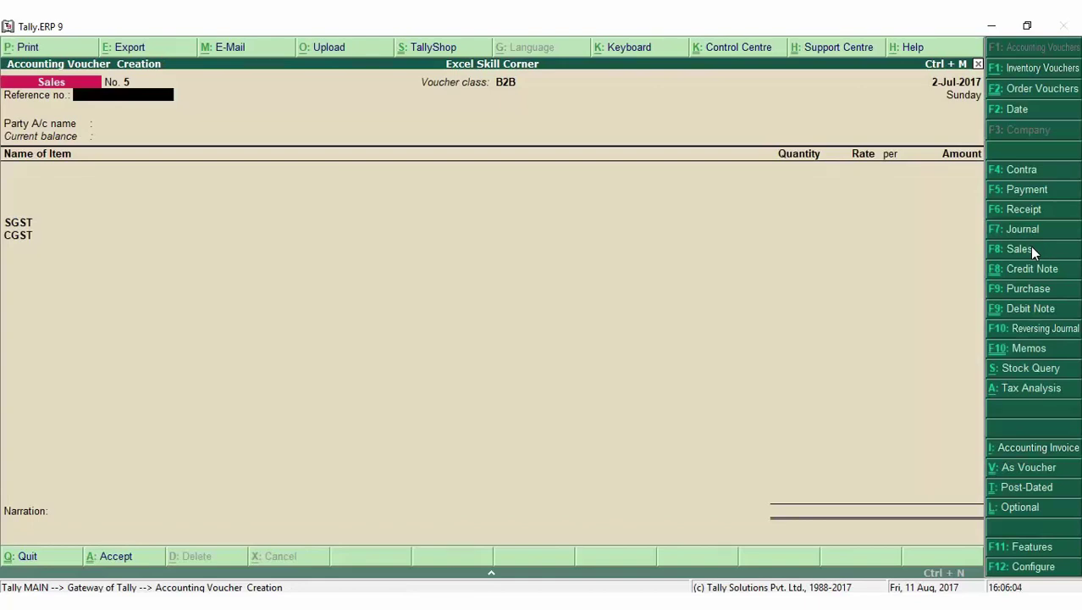
Set Hitech Agency as the party of the sales invoice and link it to delivery note tracking number 2 dated 2-Jul-2017.
key(Return)
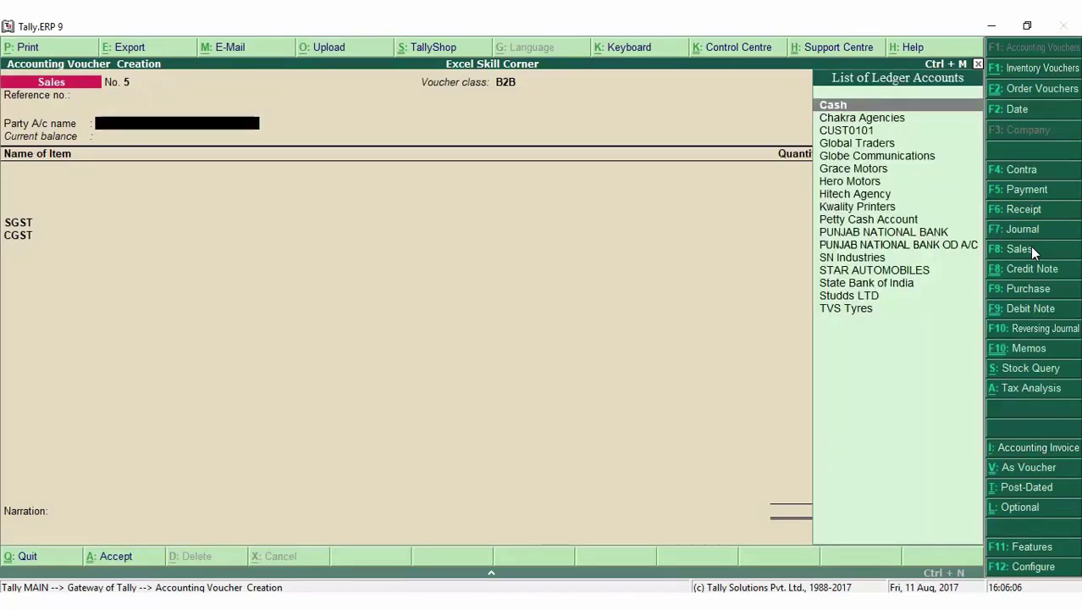
text(hi)
key(Return)
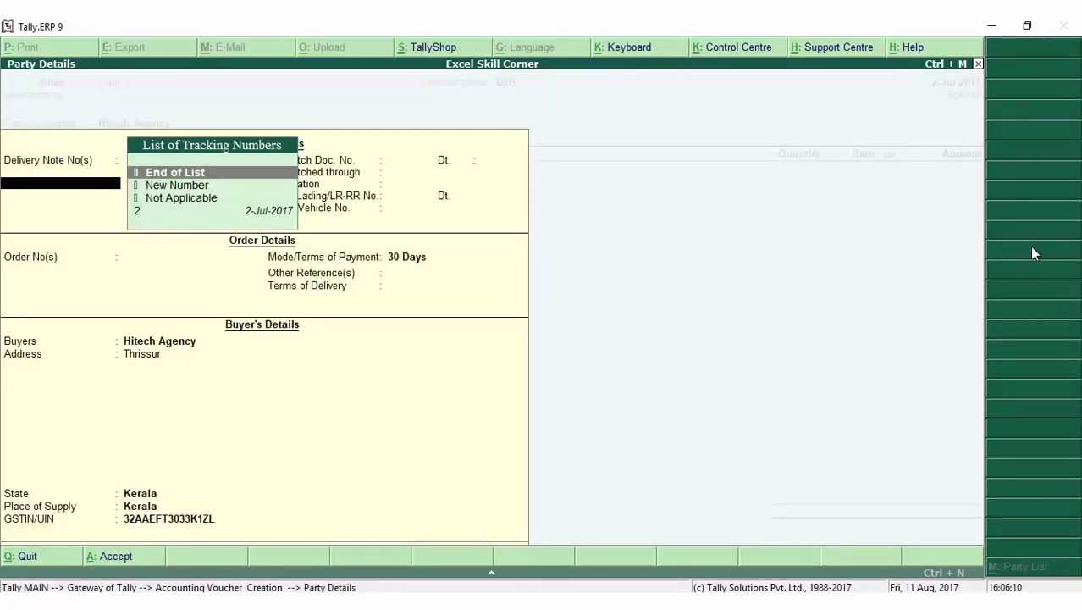
key(Down)
key(Down)
key(Down)
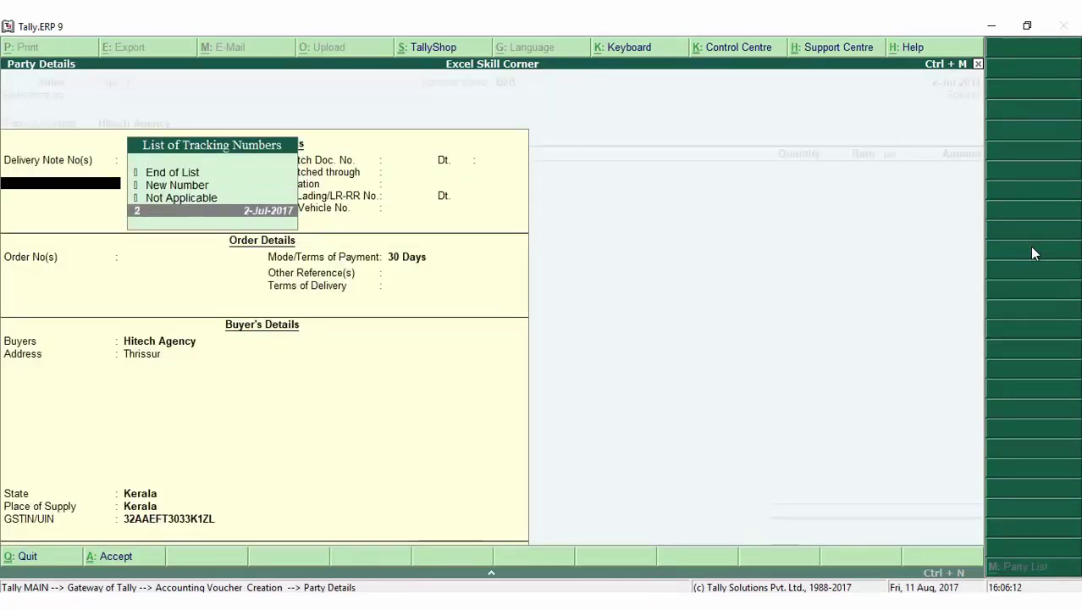
key(Return)
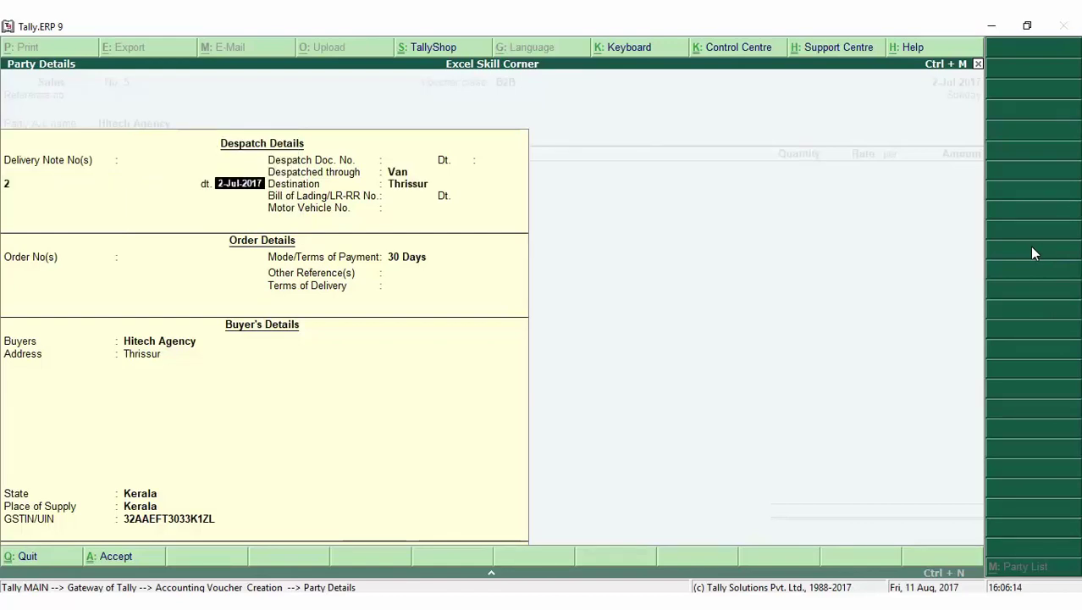
key(Return)
Finish the delivery note list and accept the despatch, order and buyer details for Hitech Agency.
key(Down)
key(Down)
key(Down)
key(Return)
key(Return)
key(Return)
key(Return)
key(Return)
key(Return)
key(Return)
key(Return)
key(Return)
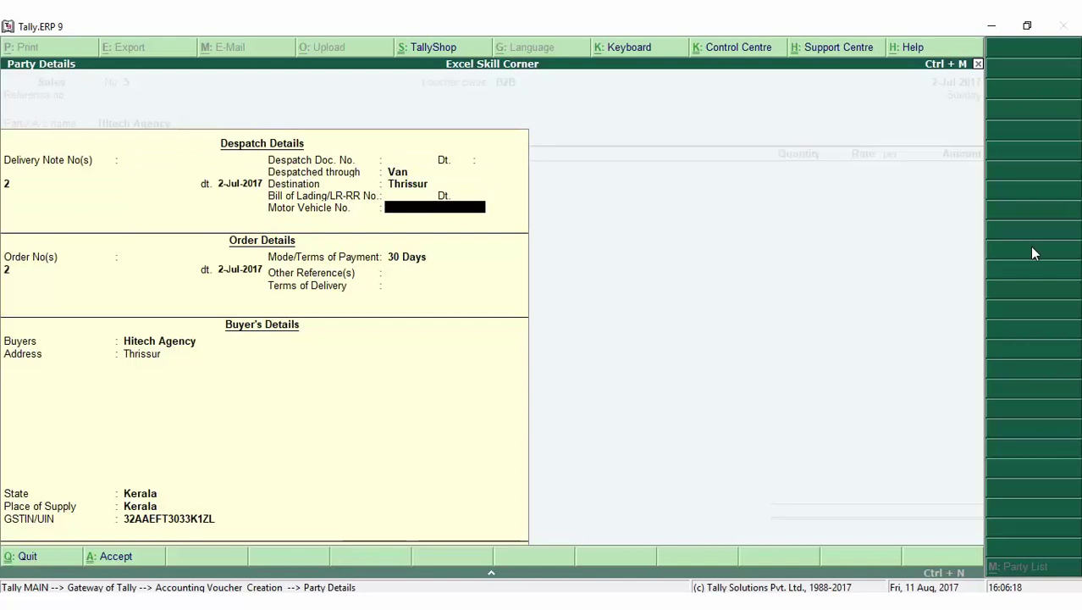
key(Return)
key(Return)
key(Return)
key(Return)
key(Return)
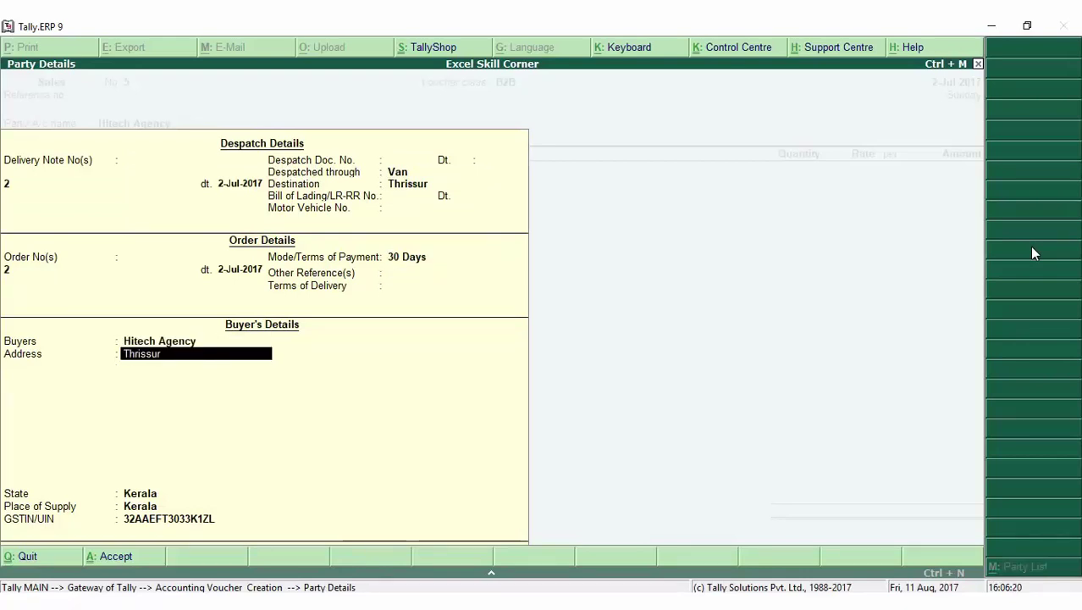
key(Return)
key(Return)
key(Return)
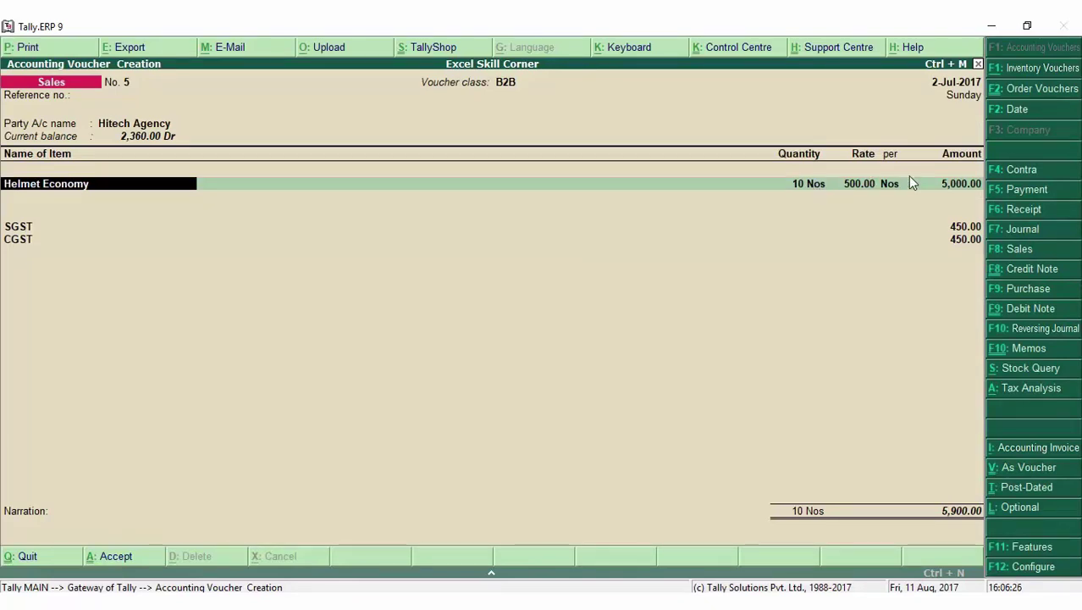
Accept the Helmet Economy allocation of 10 Nos at 500.00 against tracking and order number 2, and end the allocation list.
key(Return)
key(Return)
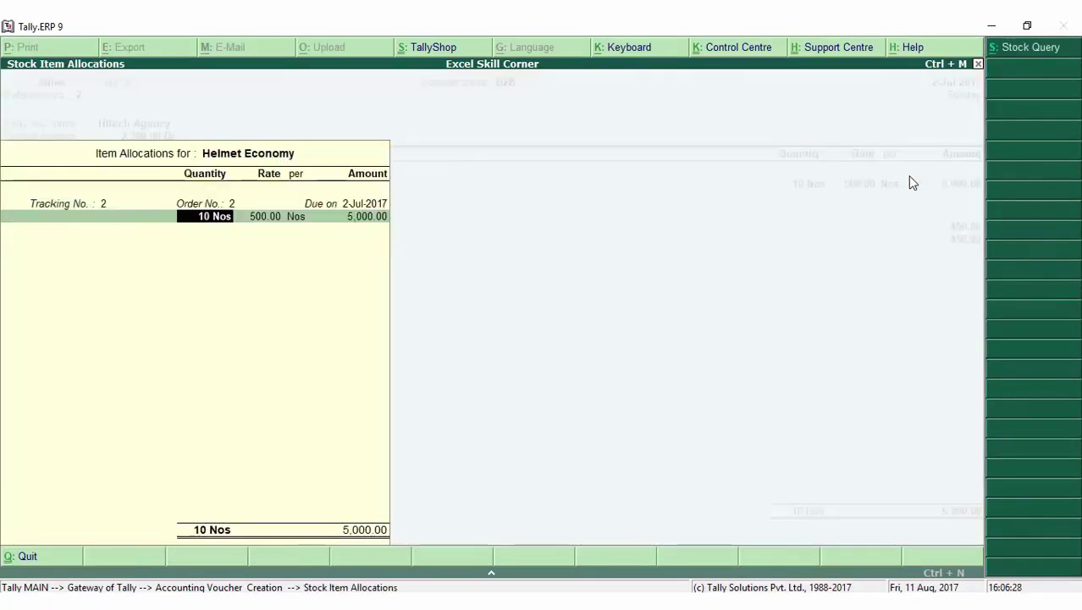
key(Return)
key(Return)
key(Return)
key(Return)
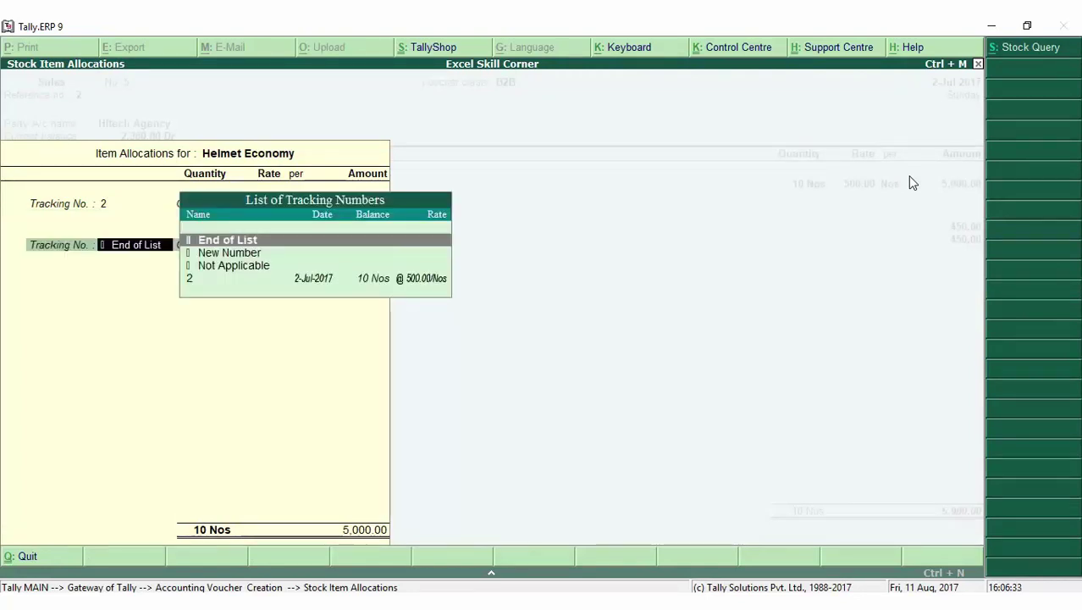
key(Return)
key(Return)
key(Return)
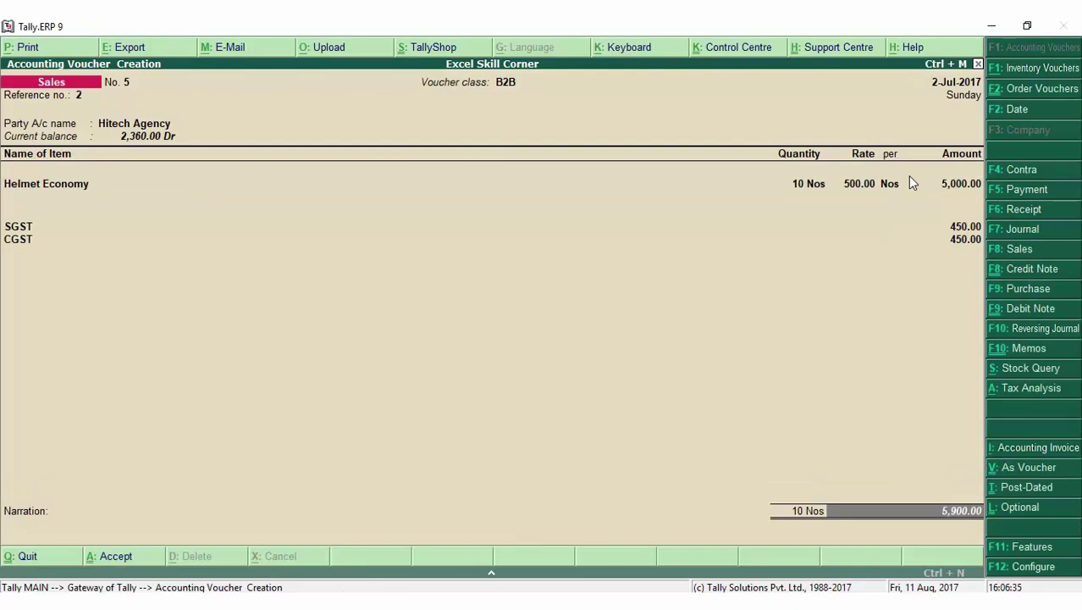
Accept the SGST and CGST lines, leave the narration blank and save the sales invoice.
key(Return)
key(Return)
key(Return)
key(Return)
key(Return)
key(Return)
key(Return)
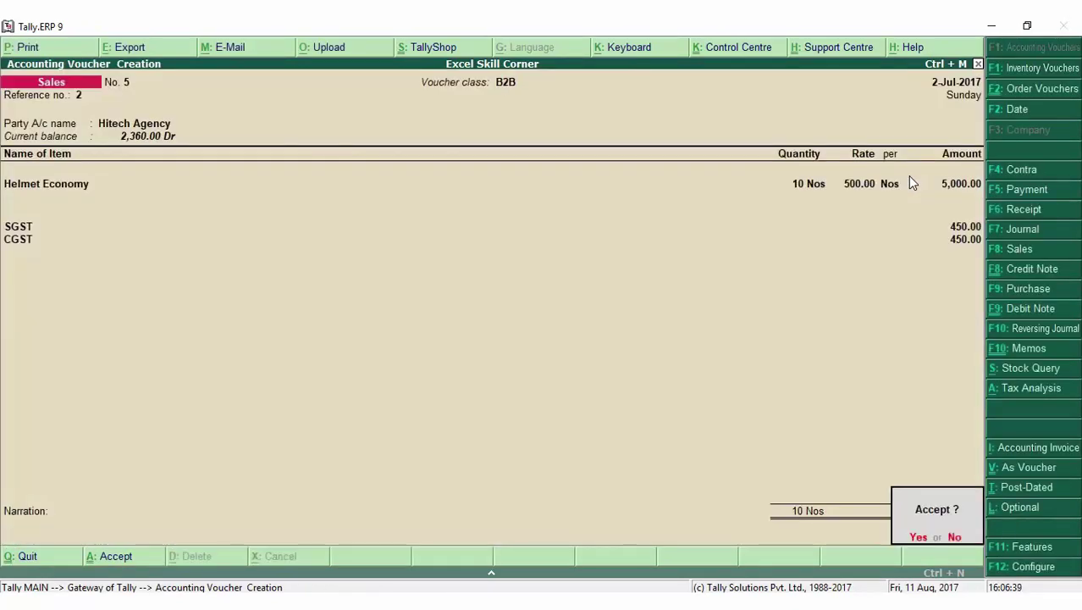
key(y)
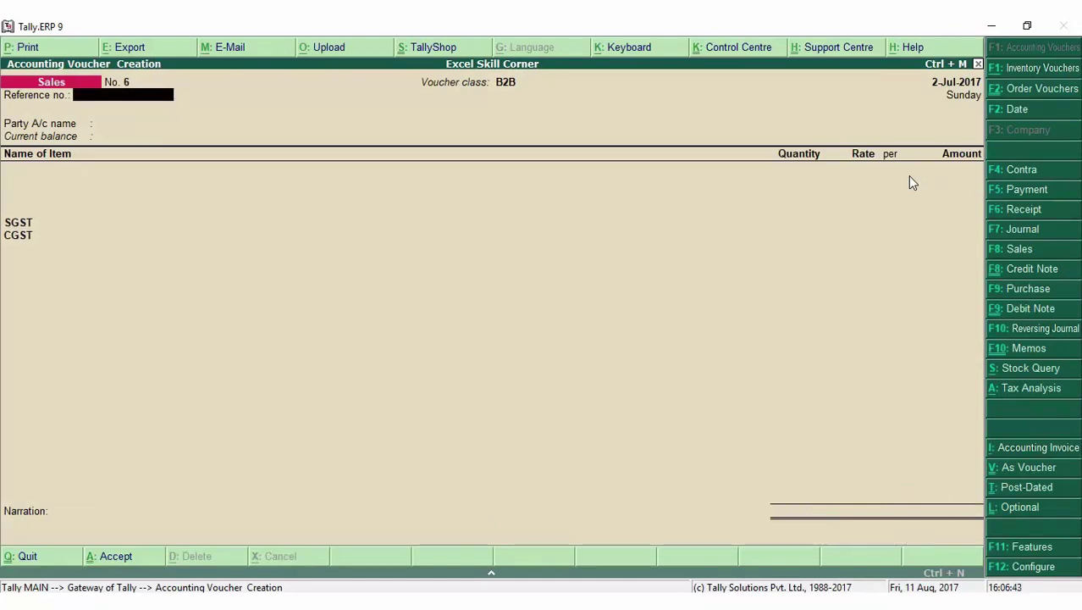
Leave the sales voucher entry and open the Sales Order Outstandings reports under Statements of Inventory.
key(Escape)
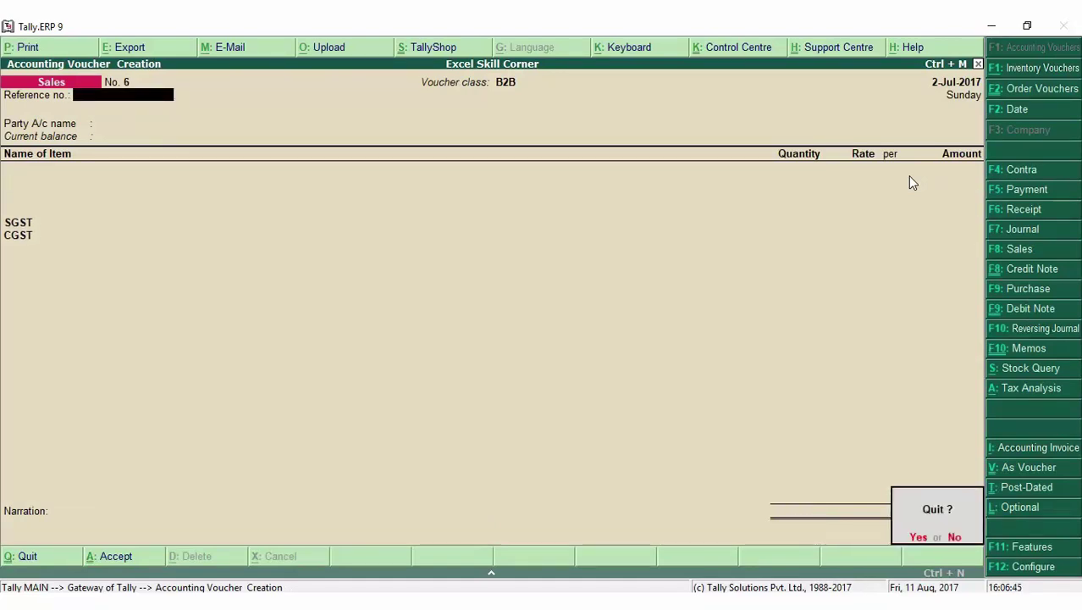
key(y)
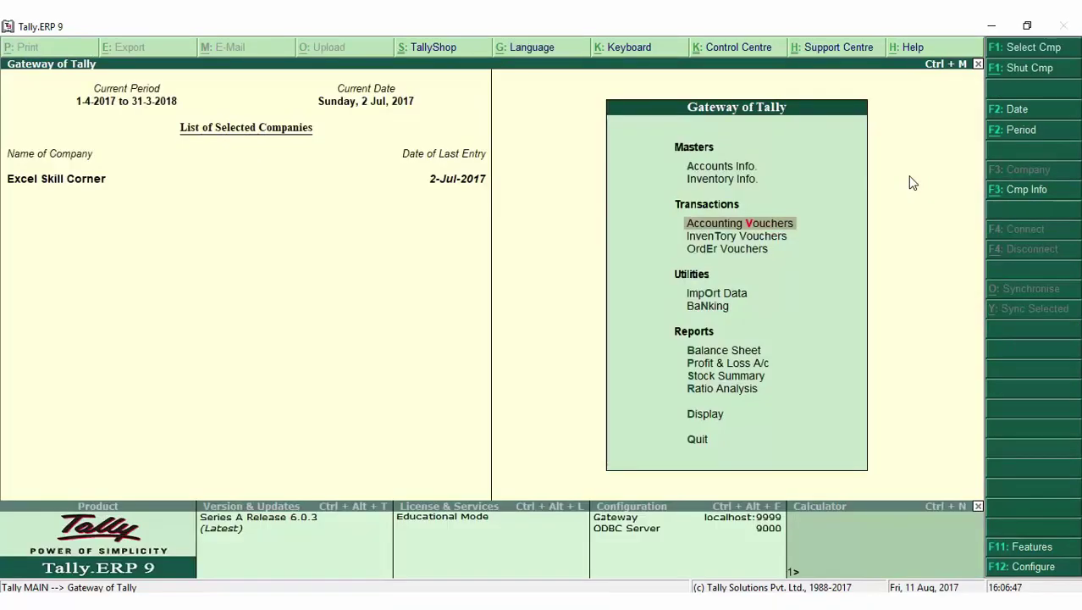
key(d)
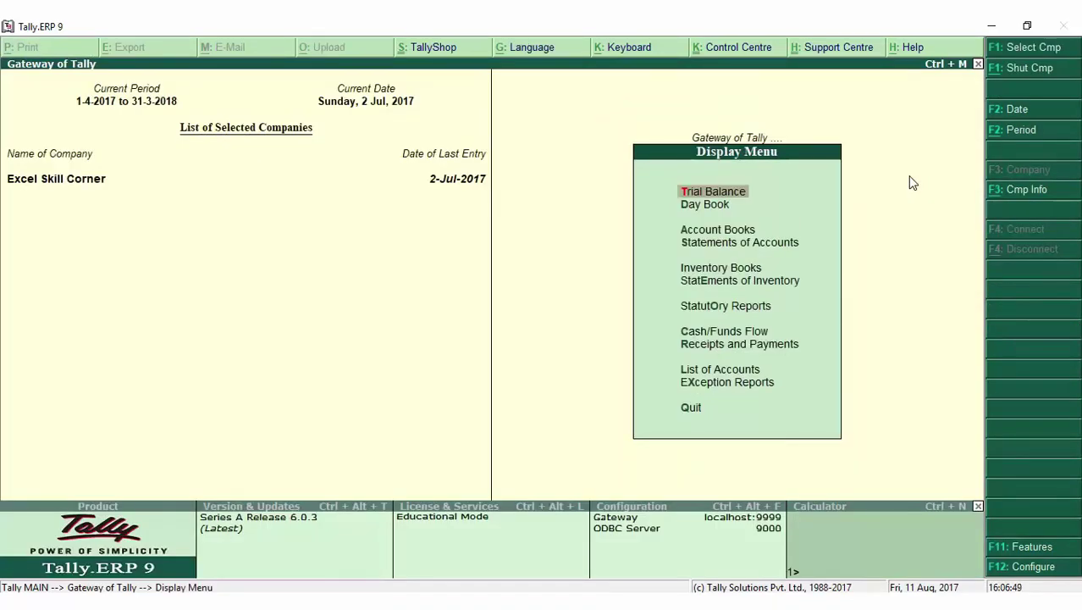
key(Down)
key(Down)
key(Down)
key(Down)
key(Down)
key(Return)
key(Down)
key(Down)
key(Down)
key(Return)
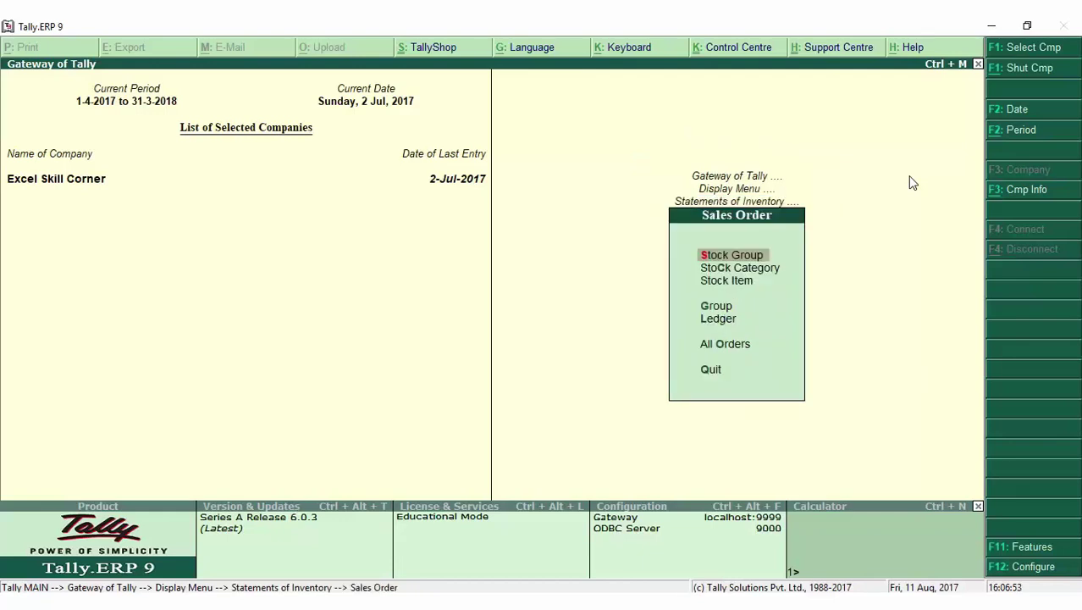
key(Down)
key(Down)
key(Escape)
key(Down)
key(Up)
key(Down)
key(Down)
key(Down)
key(Up)
key(Up)
key(Up)
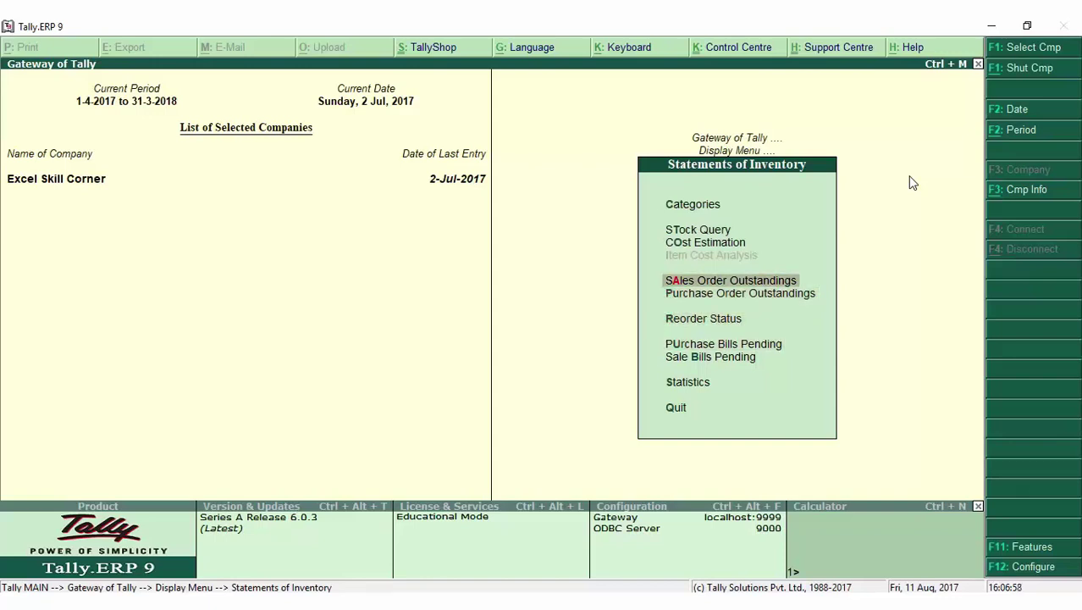
key(Return)
Display the sales order outstandings for the ledger Hitech Agency and drill down to the Helmet Economy order details.
key(Down)
key(Down)
key(Down)
key(Down)
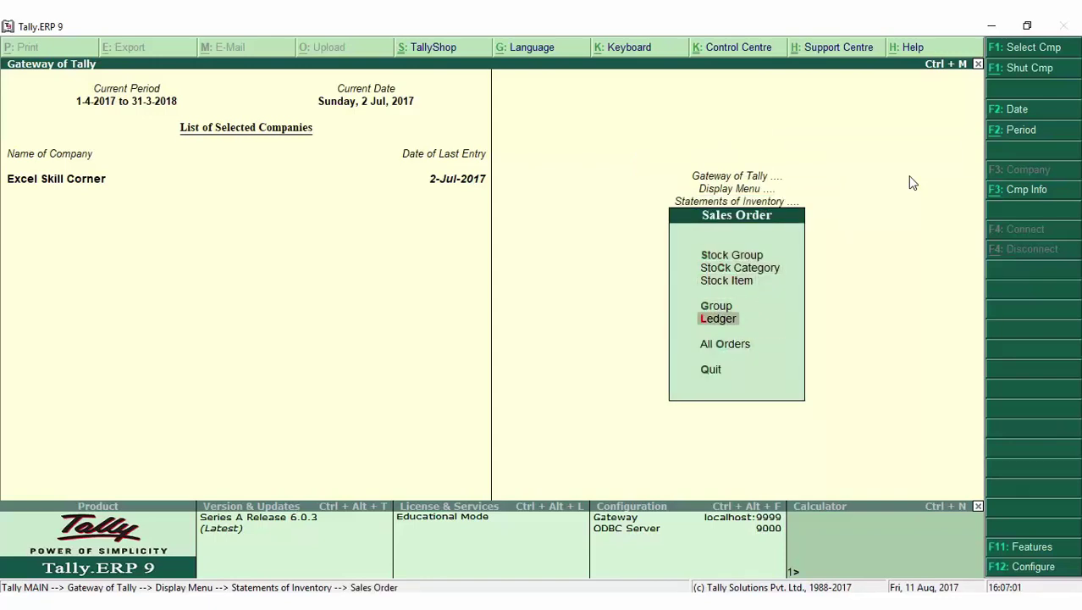
key(Return)
text(Hi)
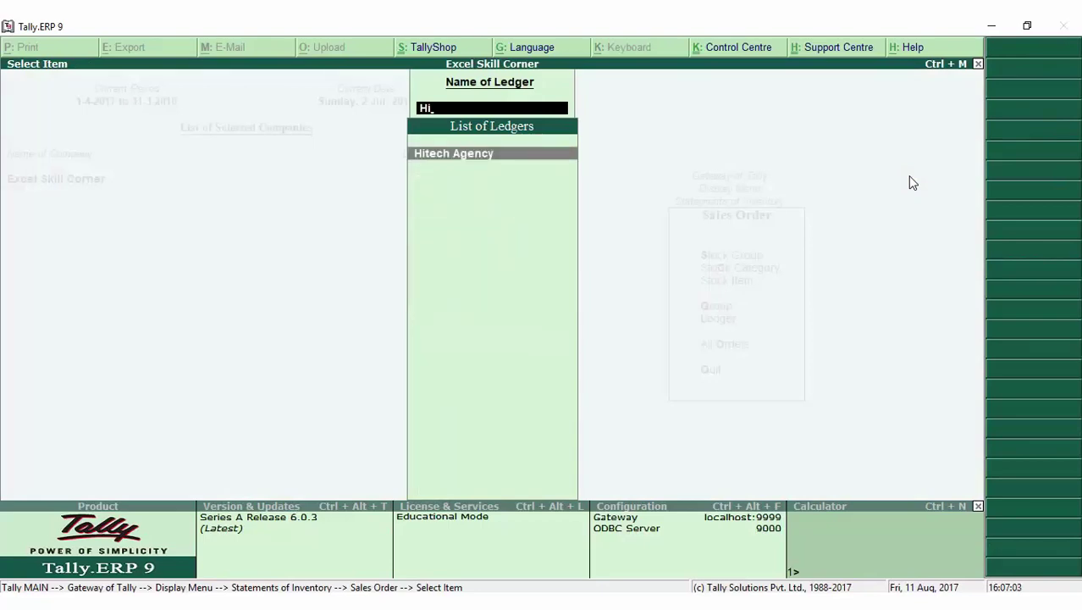
key(Return)
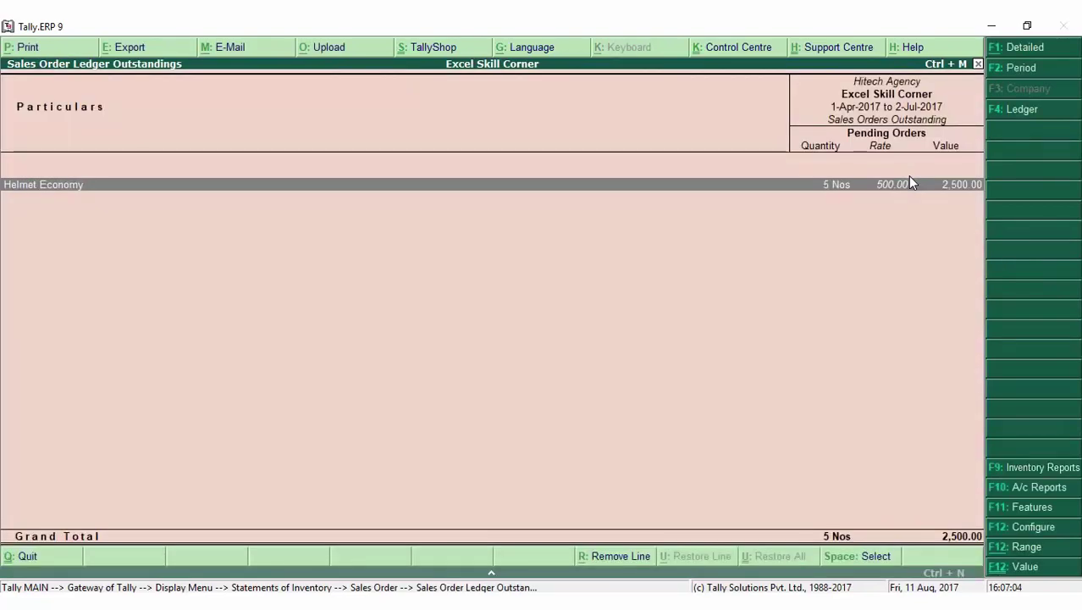
key(Return)
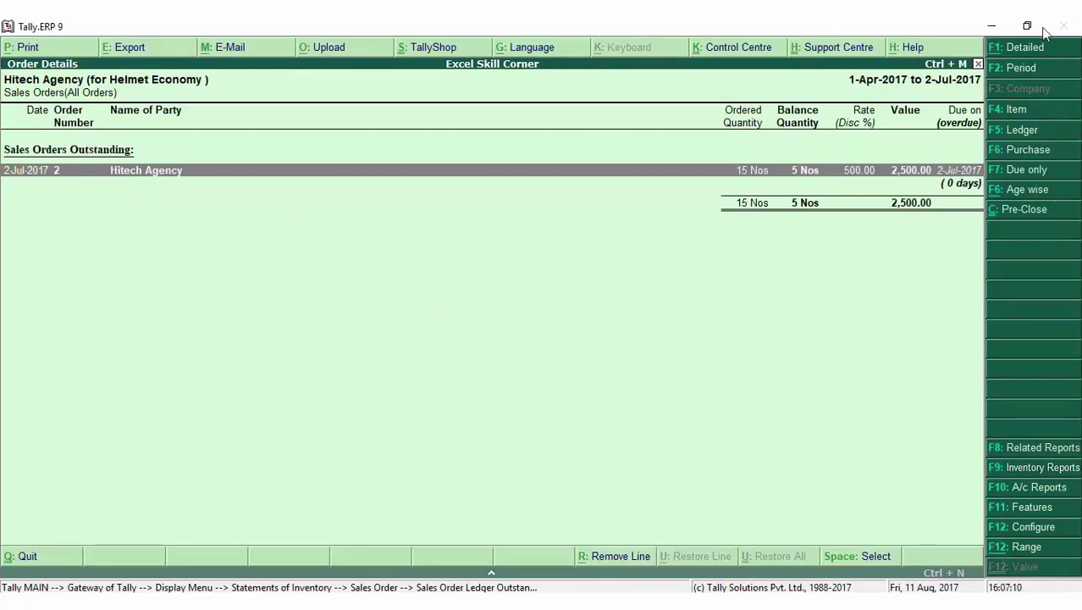
Show the order details in detailed form and examine the Sales Order, Delivery Note and Sales entries for Hitech Agency.
click(1026, 48)
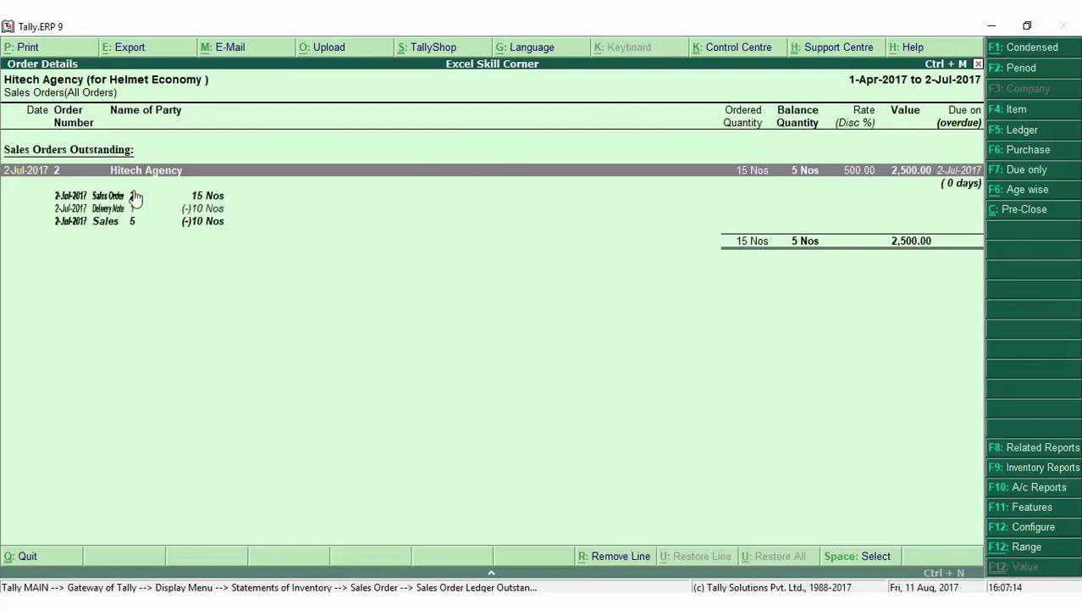
click(216, 200)
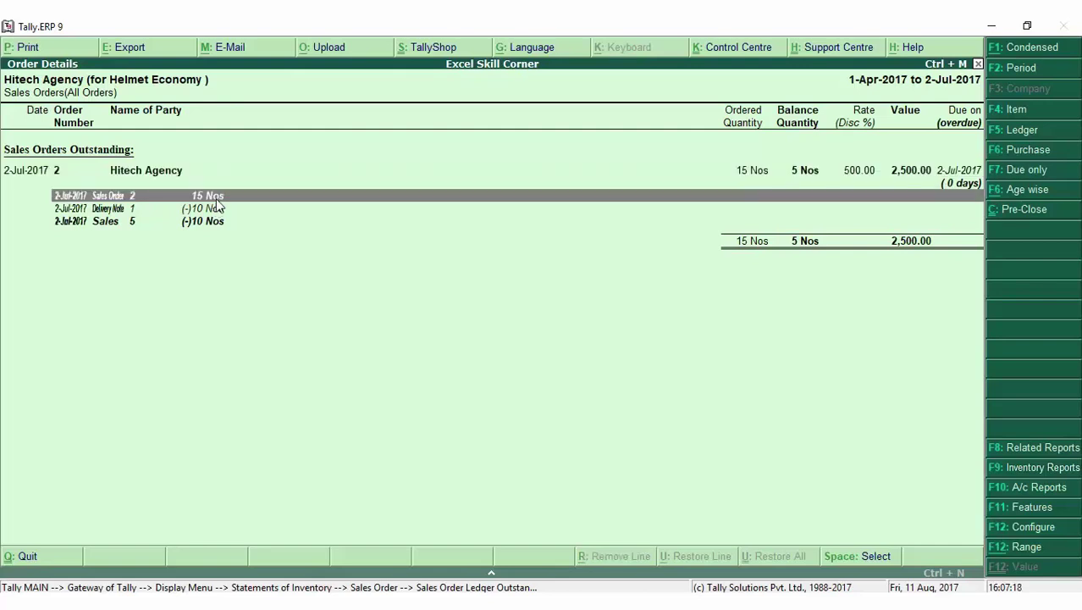
key(Down)
key(Down)
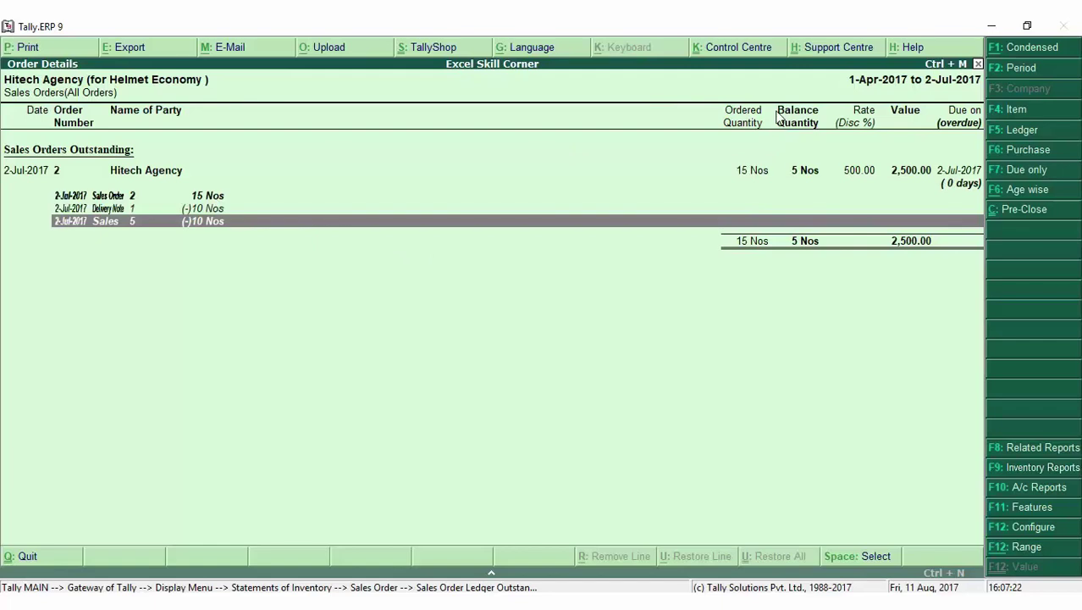
Review the display configuration of the order details report, keeping every option as set.
click(1033, 529)
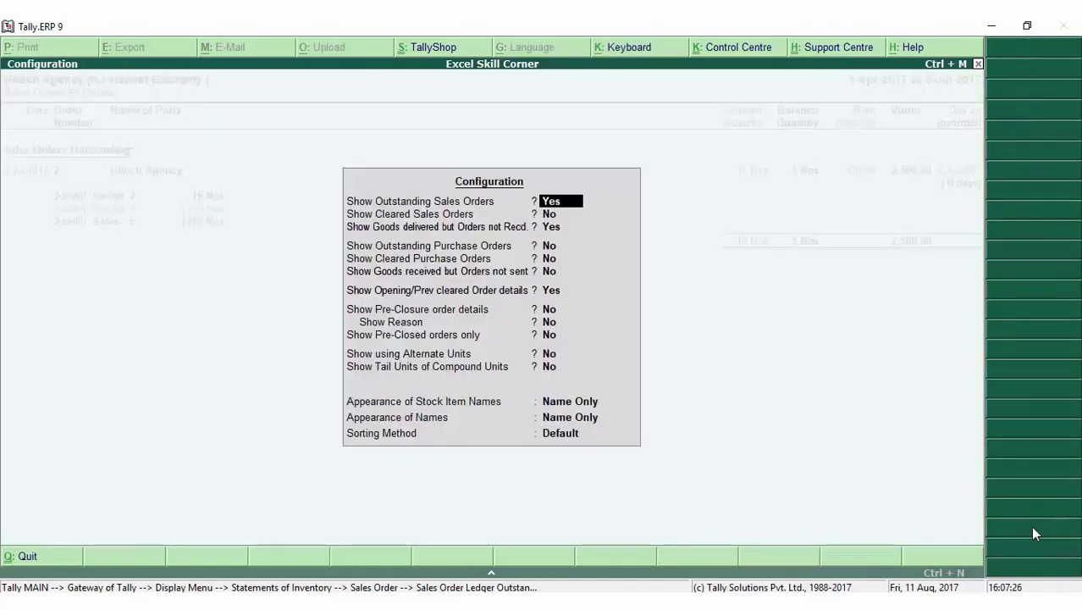
key(Return)
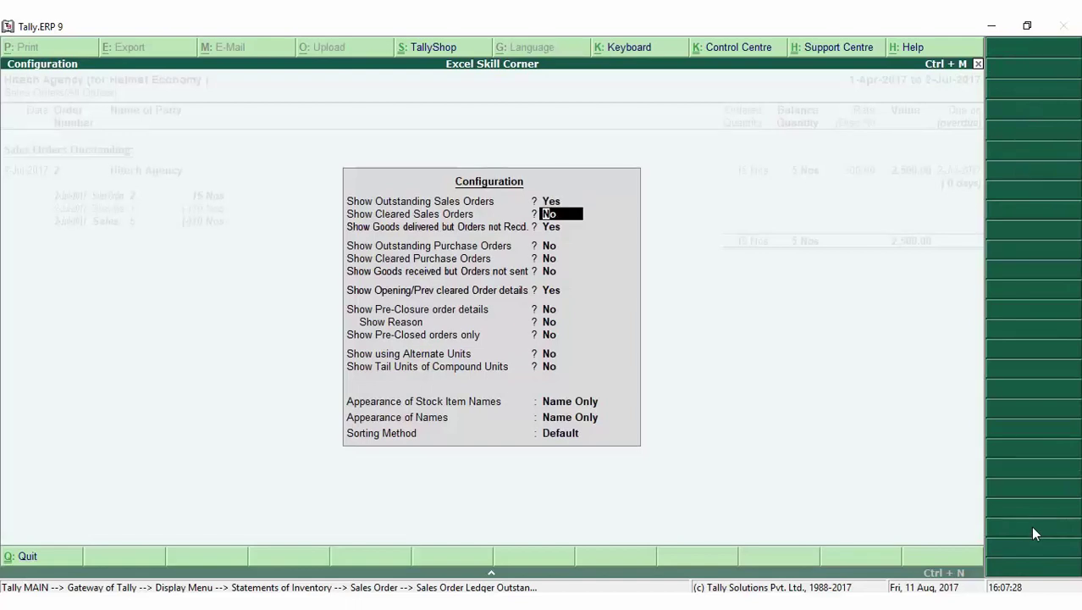
key(Return)
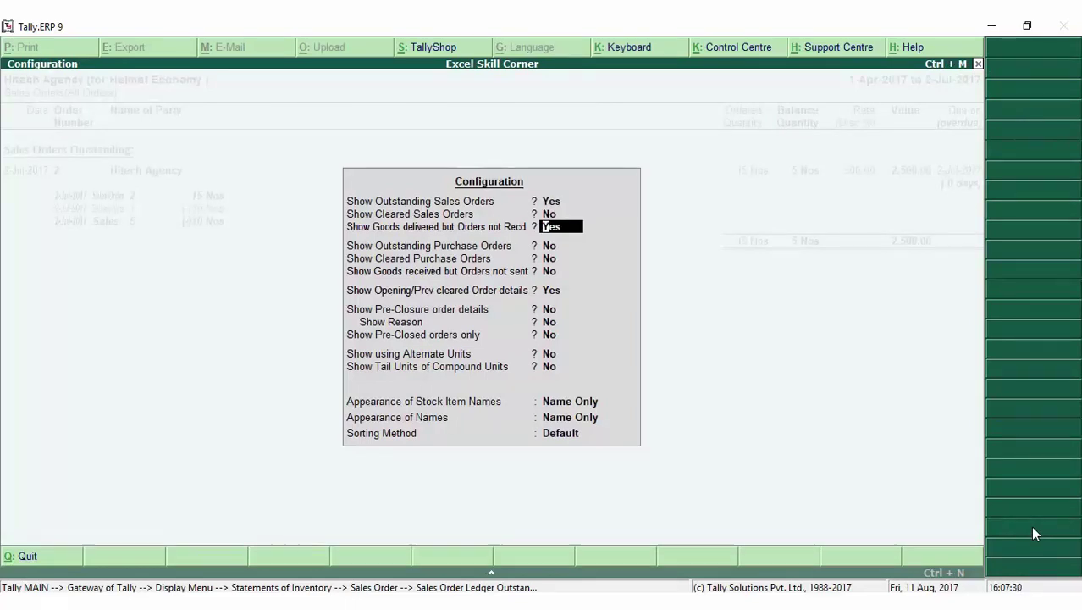
key(Return)
key(Return)
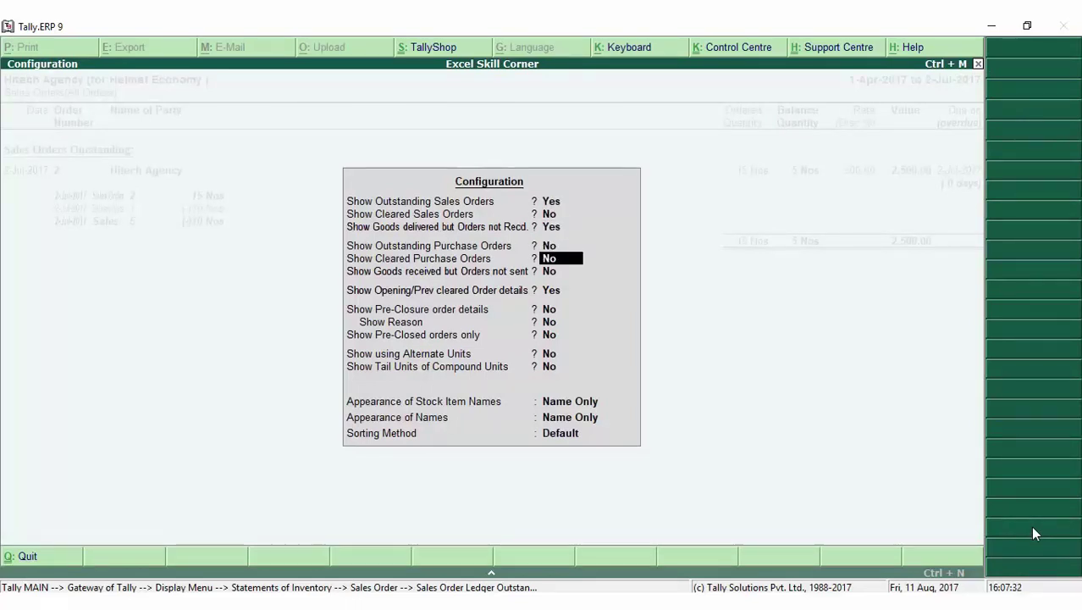
key(Return)
key(Return)
key(Return)
key(Return)
key(Return)
key(Return)
key(Return)
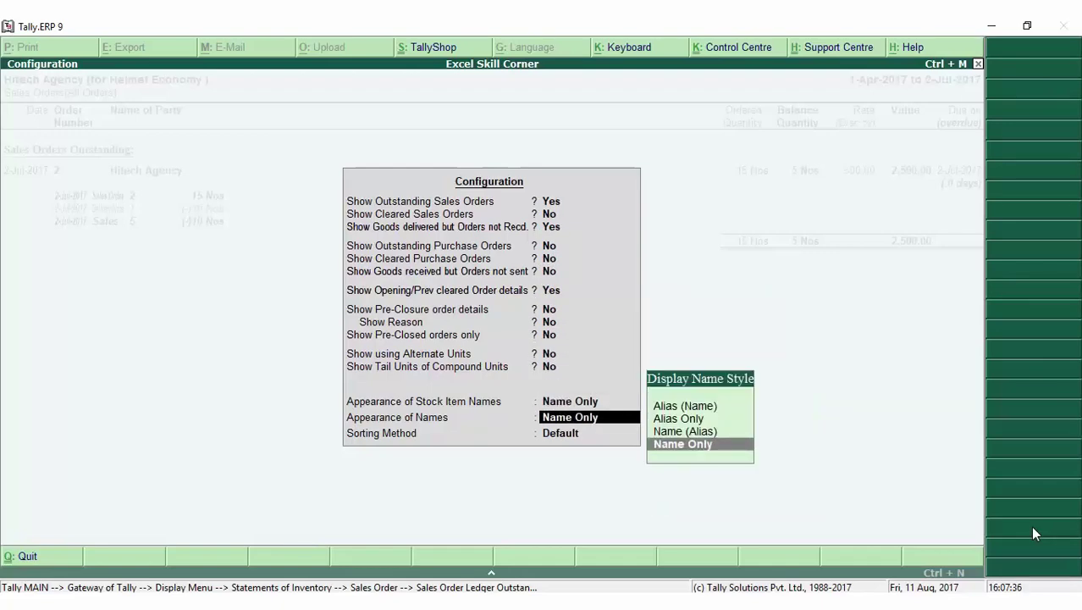
key(Return)
key(Return)
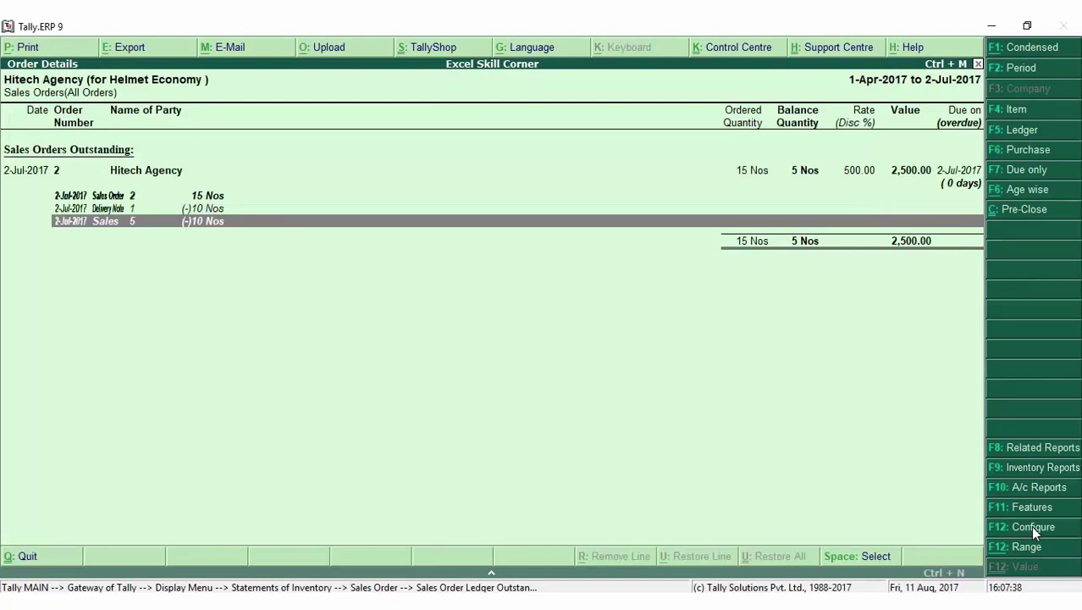
Open the linked Sales voucher to check its header fields, quit it unsaved, and back out of the reports to the ledger selection.
key(Return)
key(Return)
key(Return)
key(Return)
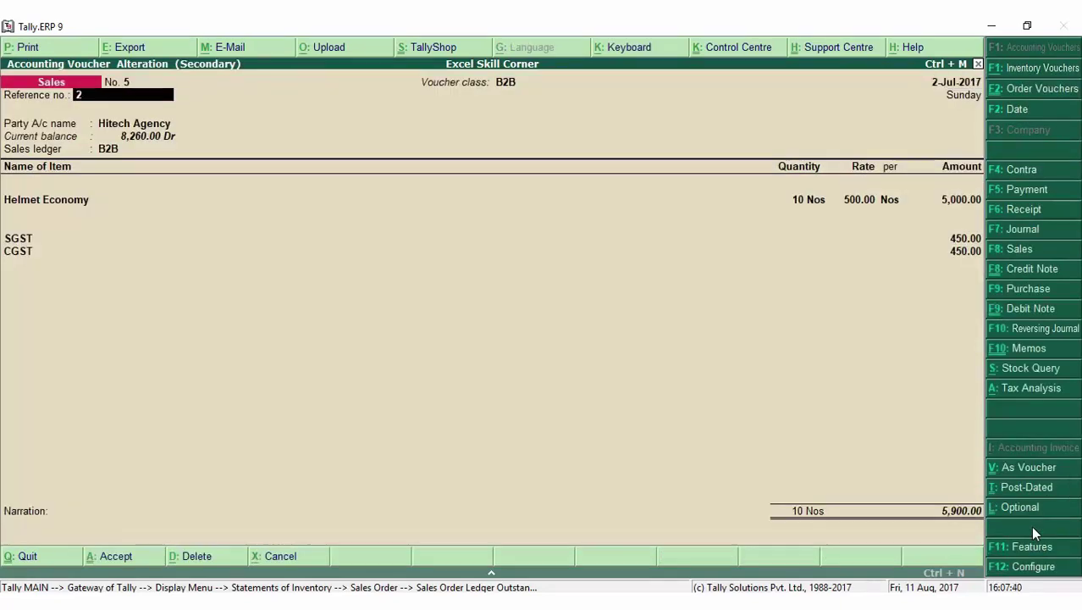
key(Return)
key(Return)
key(Return)
key(Return)
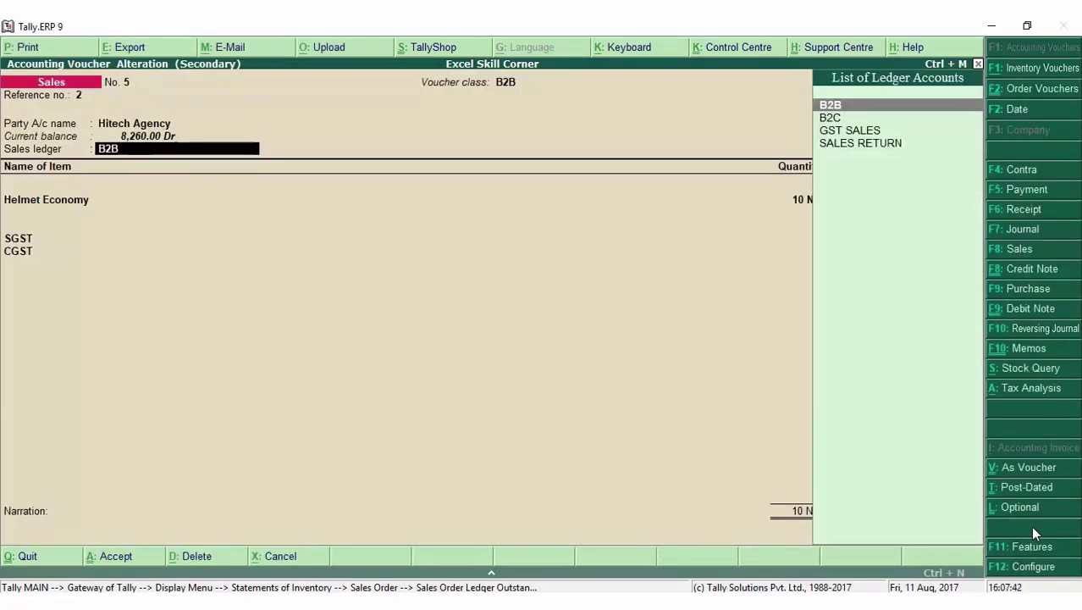
key(Escape)
key(y)
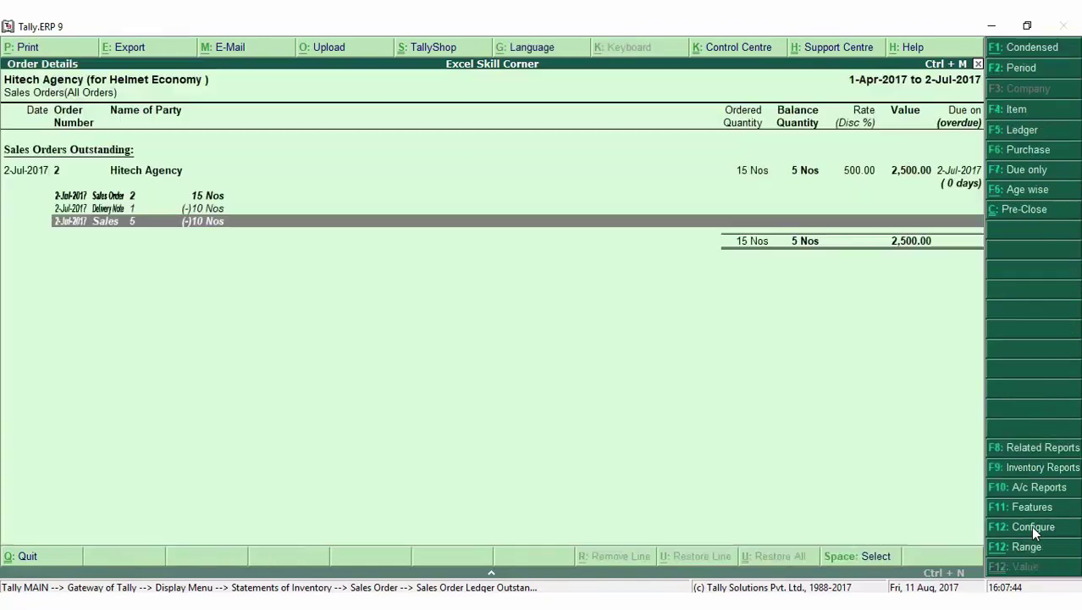
key(Escape)
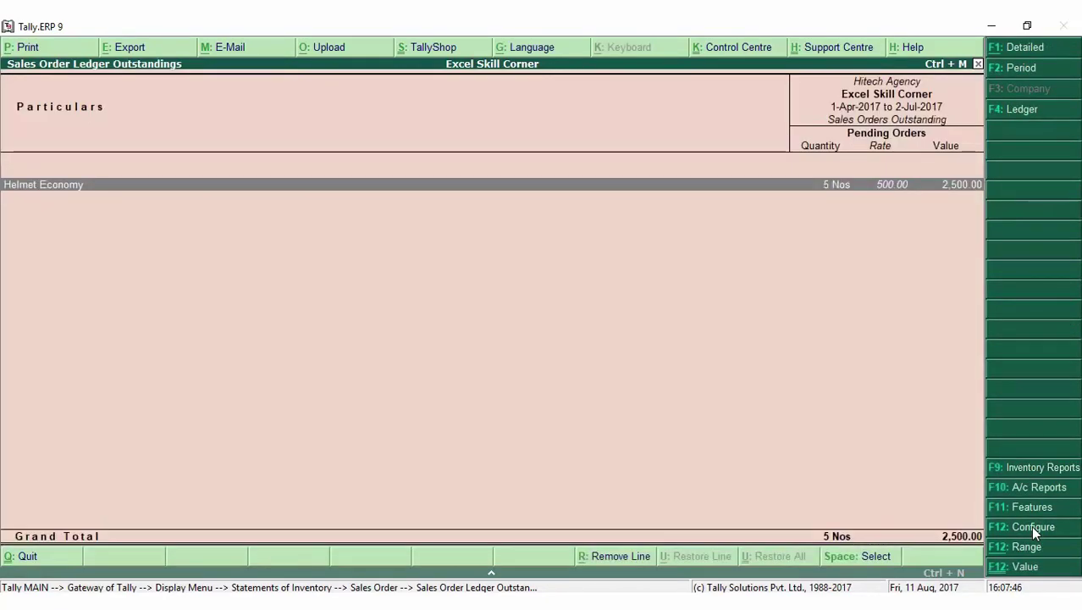
key(Escape)
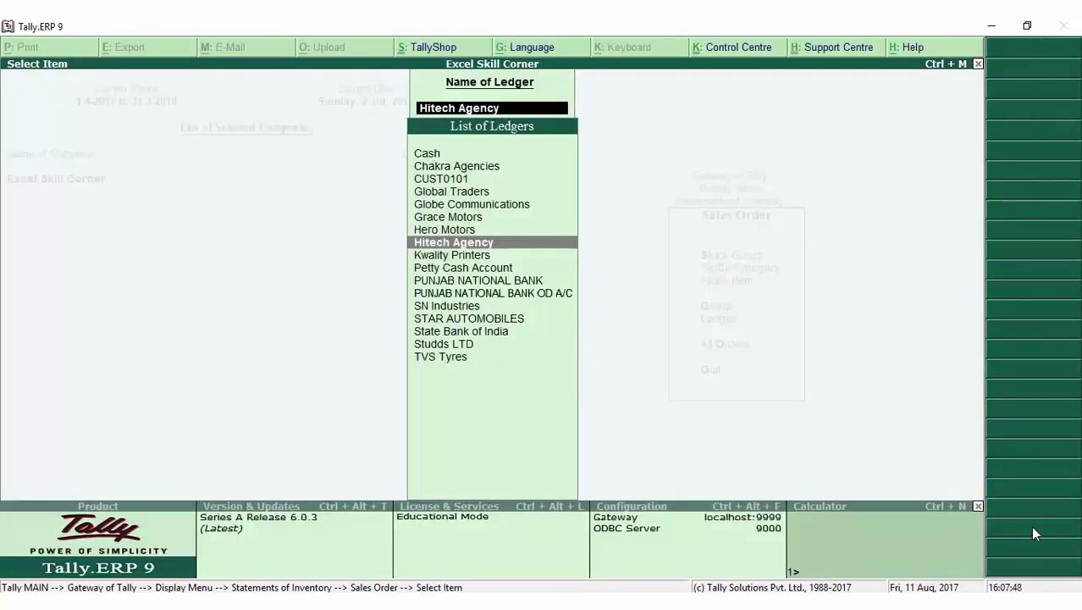
Leave the sales order reports and start a Delivery Note voucher for the party Hitech Agency.
key(Escape)
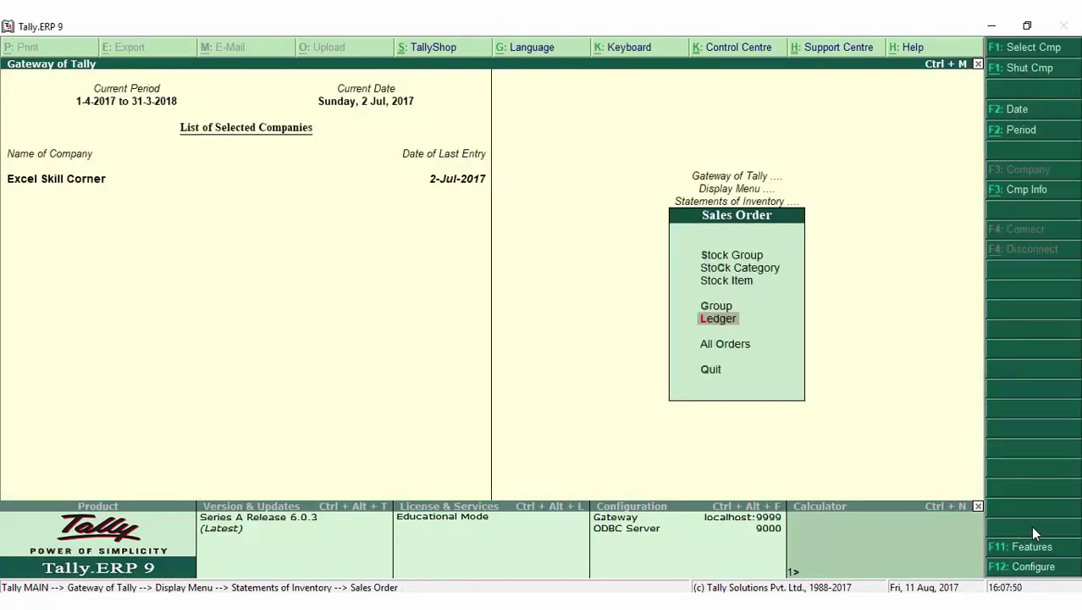
key(Escape)
key(Escape)
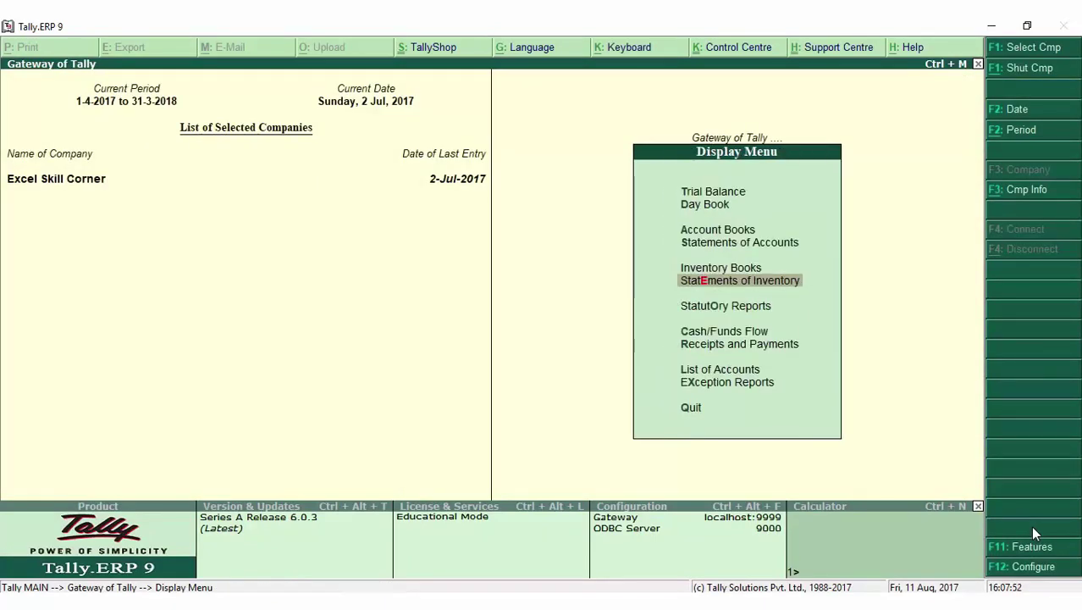
key(Escape)
key(v)
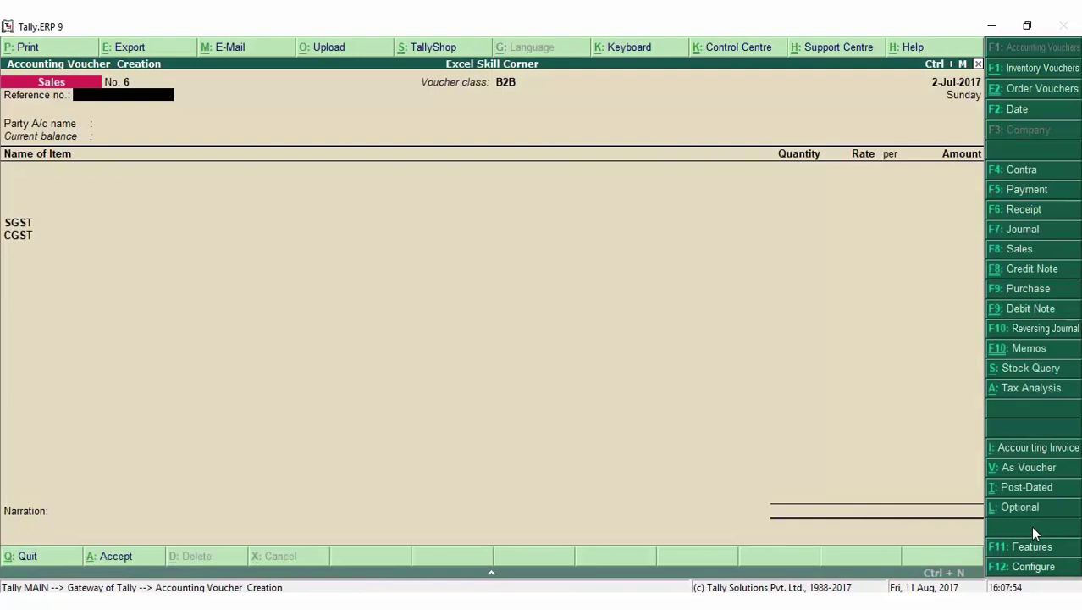
click(1036, 68)
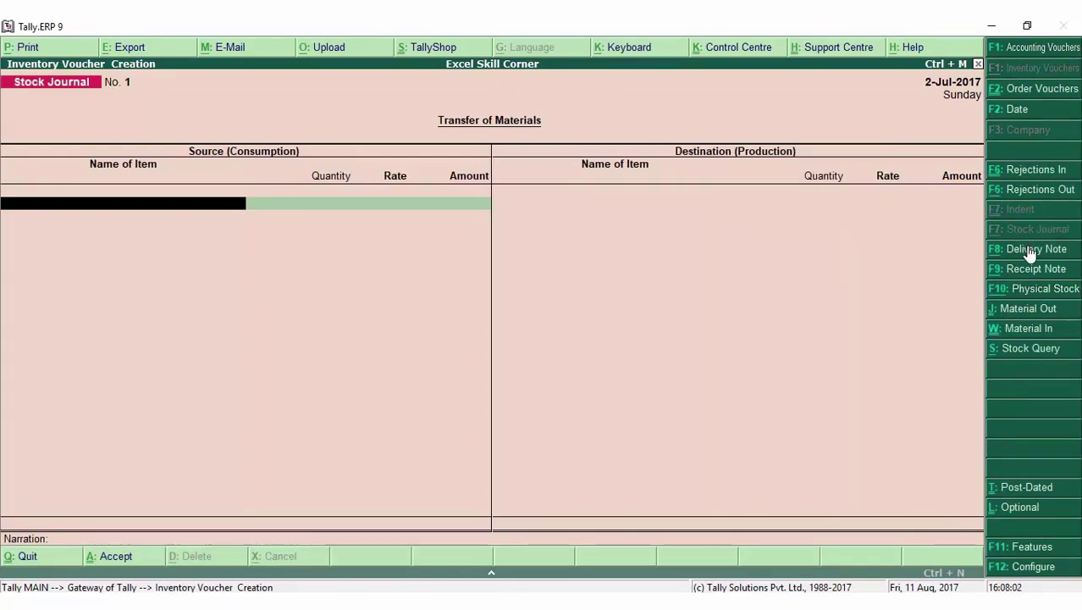
click(1034, 249)
key(Return)
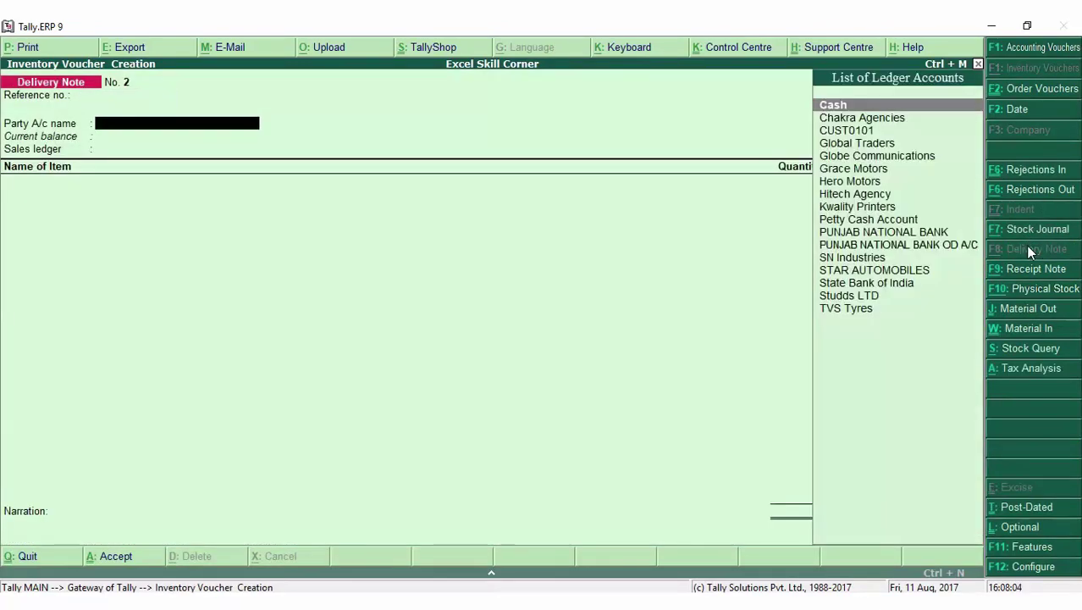
text(Hi)
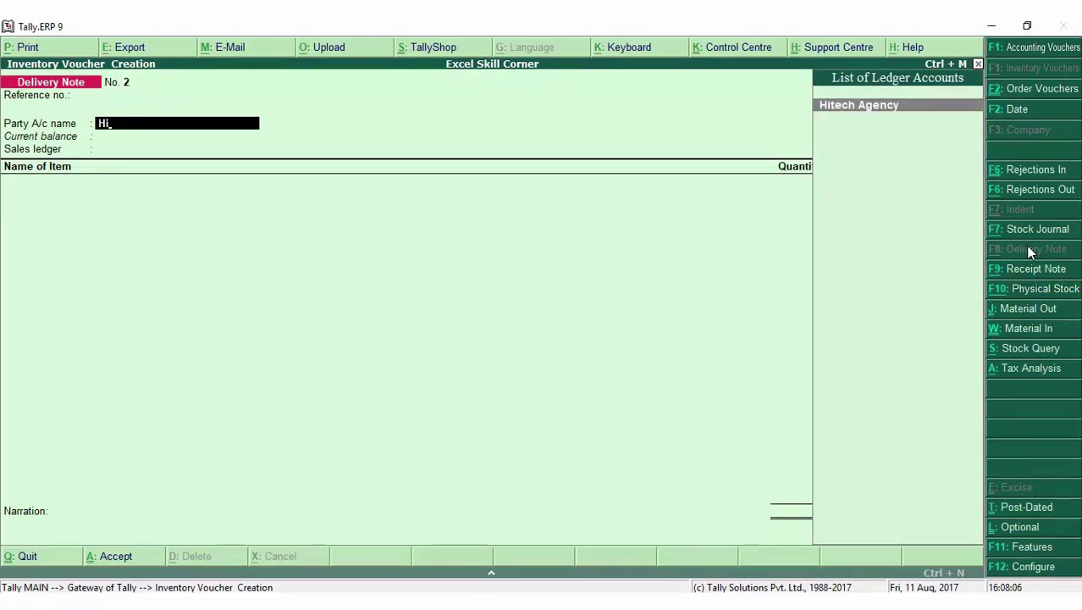
key(Return)
Link the delivery note to order number 2 dated 2-Jul-2017 and accept the despatch and buyer's details as filled in.
key(Down)
key(Down)
key(Down)
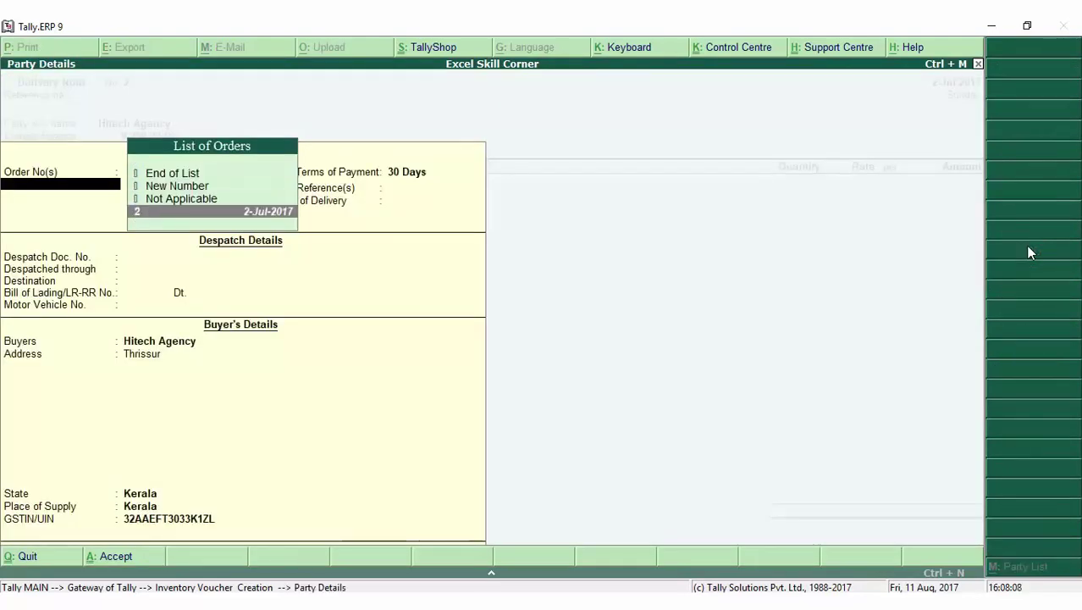
key(Return)
key(Return)
key(Return)
key(Return)
key(Return)
key(Return)
key(Return)
key(Return)
key(Return)
key(Return)
key(Return)
key(Return)
key(Return)
key(Return)
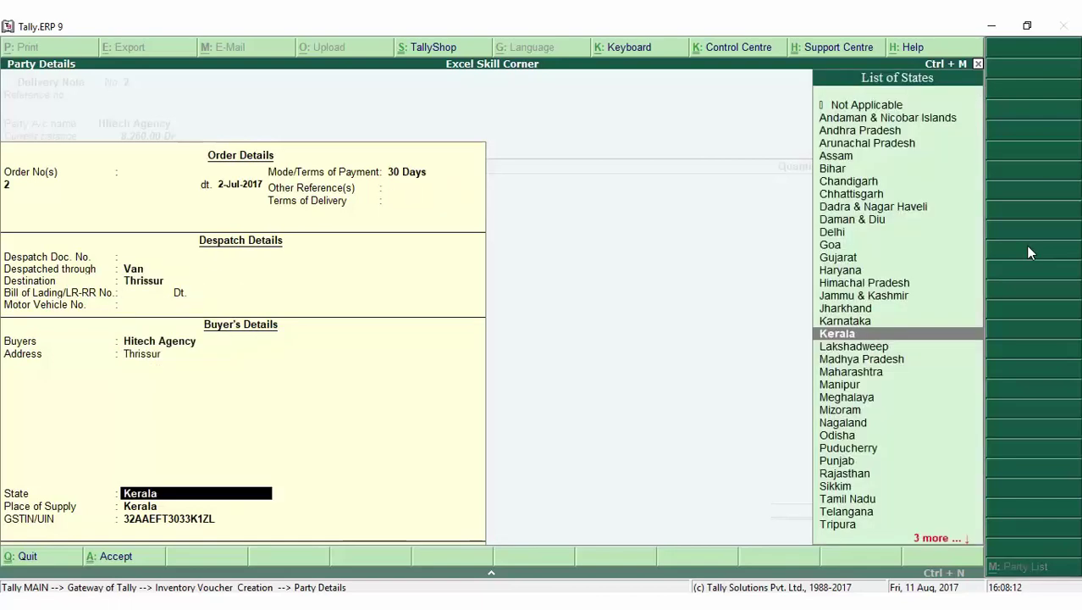
key(Return)
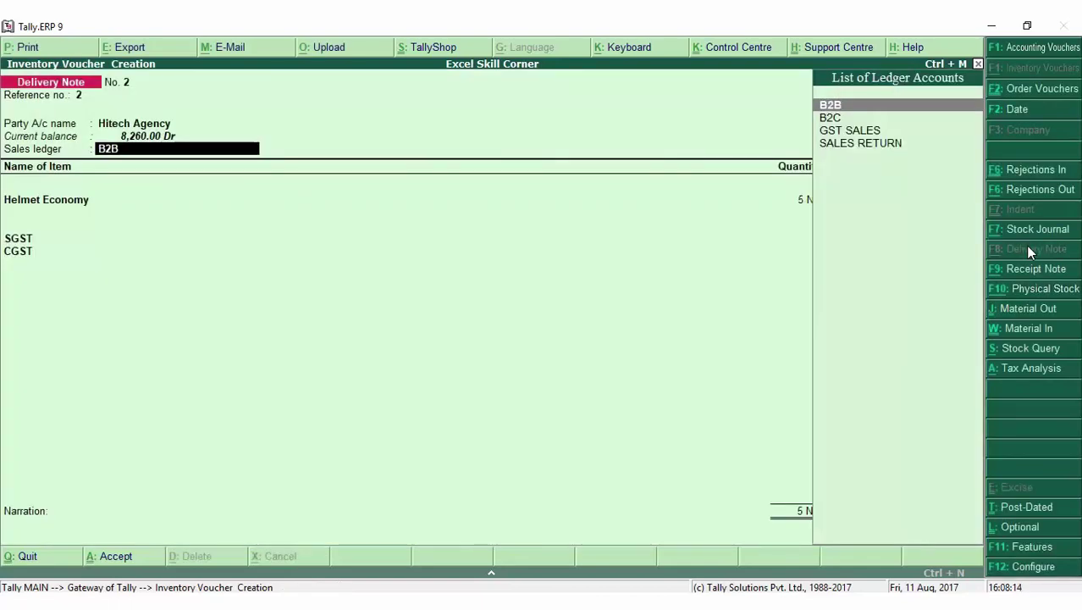
Keep the B2B sales ledger and allocate 3 Nos of Helmet Economy at 500.00 under tracking number 2 and order number 2.
key(Return)
key(Return)
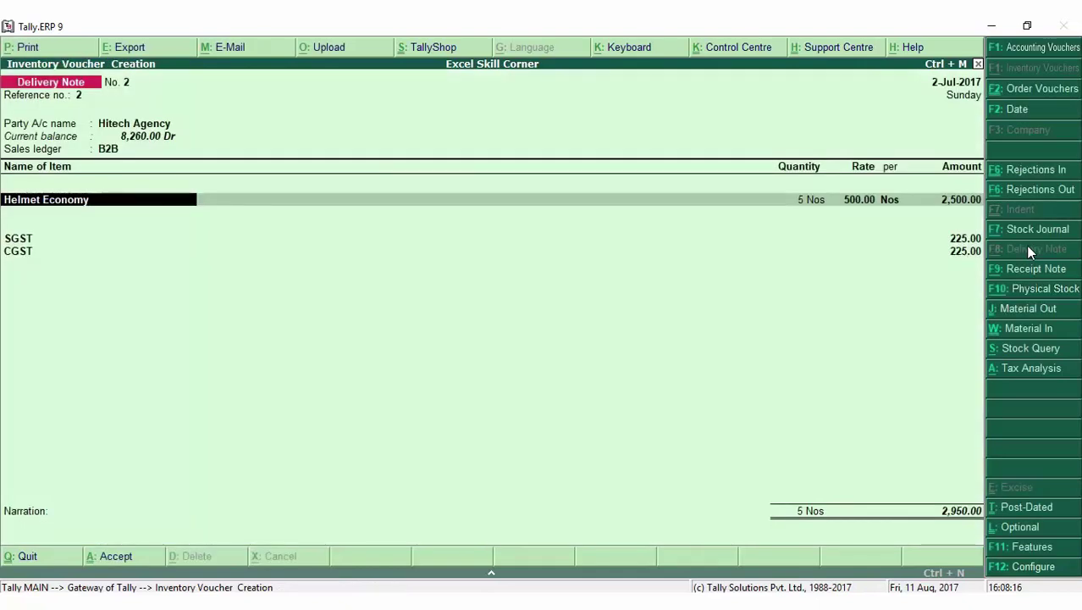
key(Return)
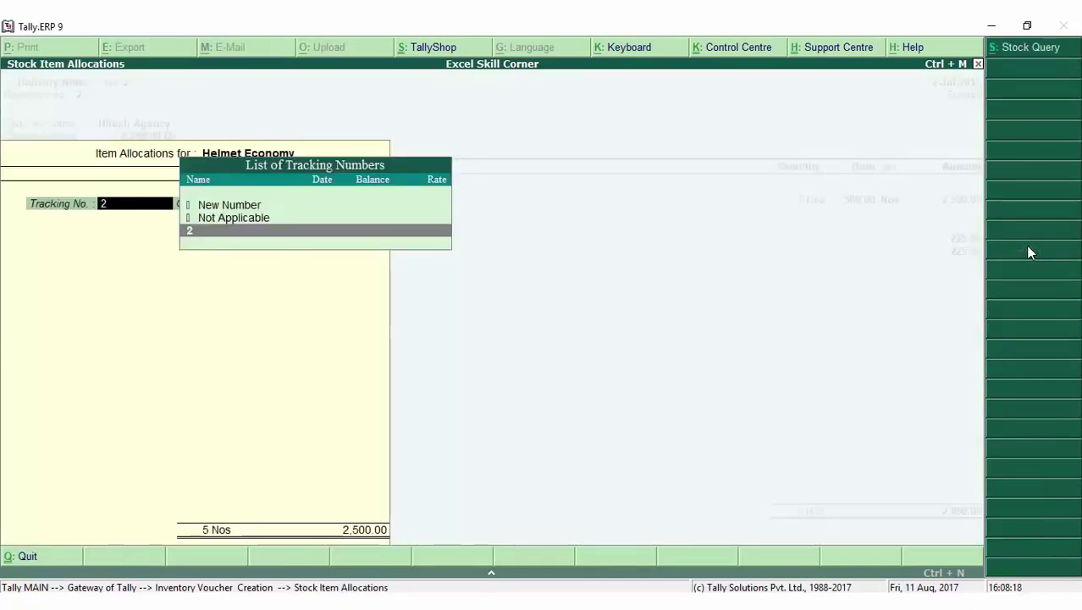
key(Return)
key(Return)
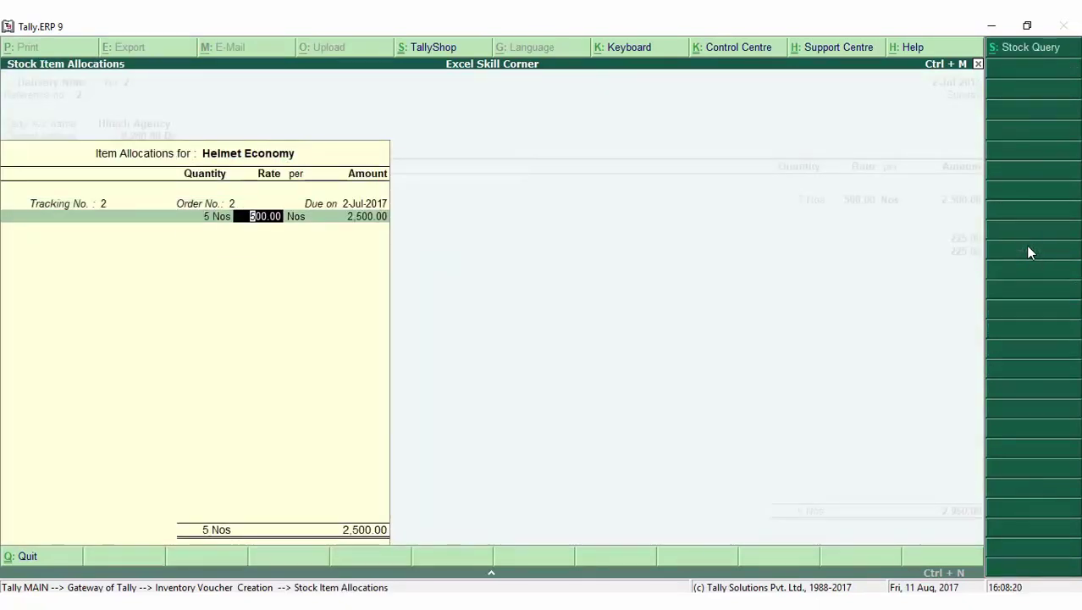
text(3)
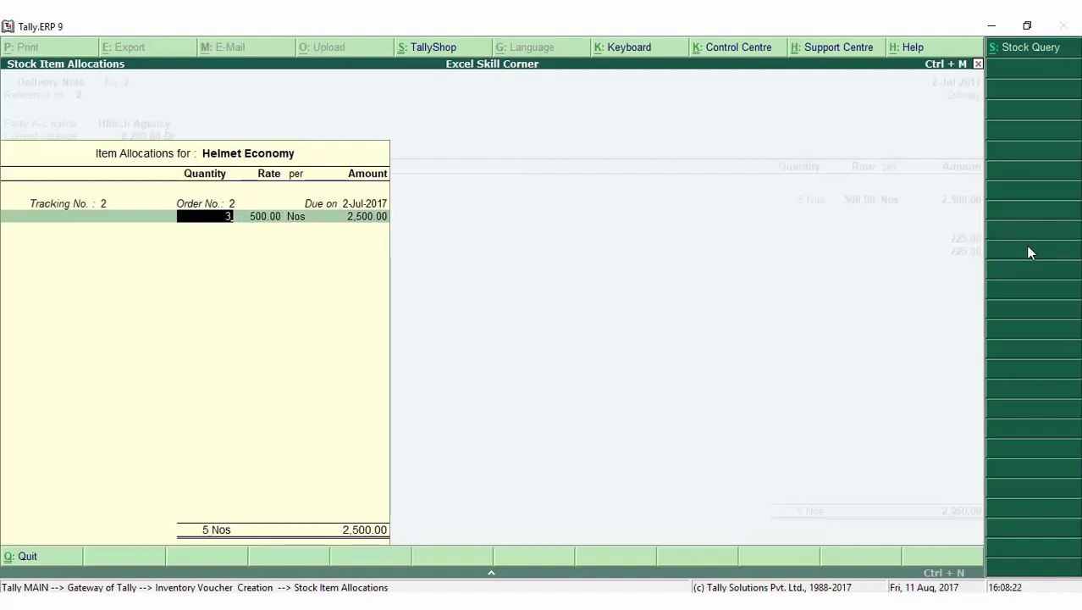
key(Return)
key(Return)
key(Return)
key(Return)
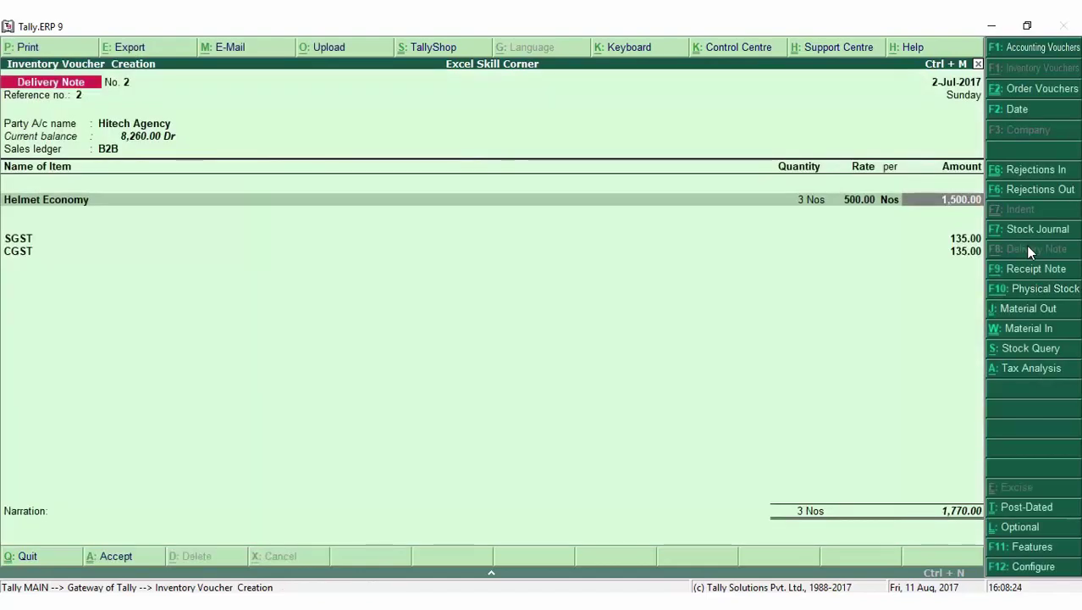
Save the delivery note with a blank narration and quit voucher entry back to the Gateway of Tally.
key(Return)
key(Return)
key(Return)
key(Return)
key(Return)
key(Return)
key(Return)
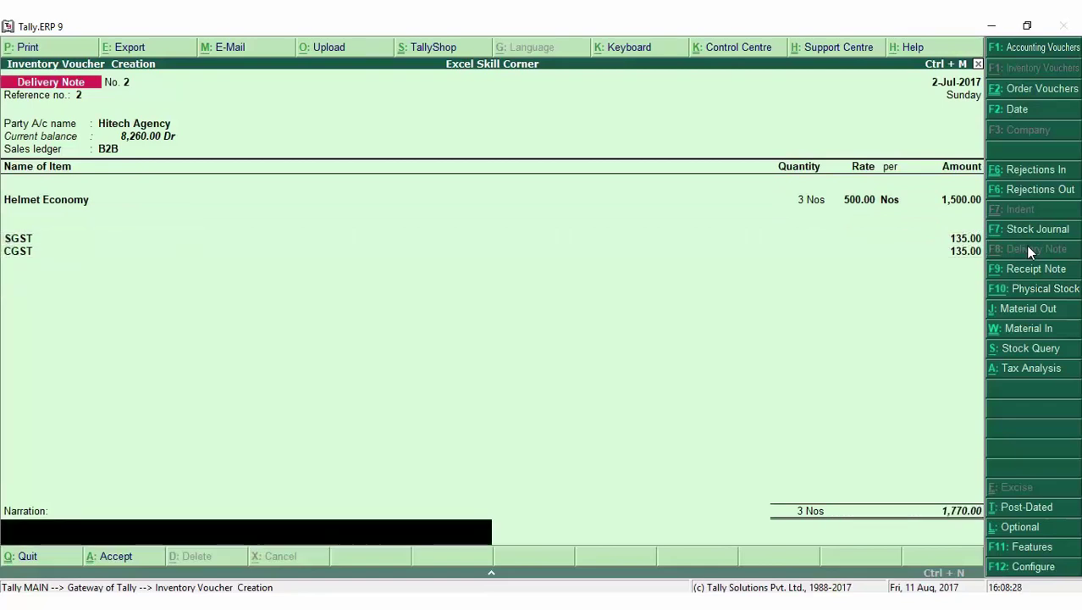
key(Return)
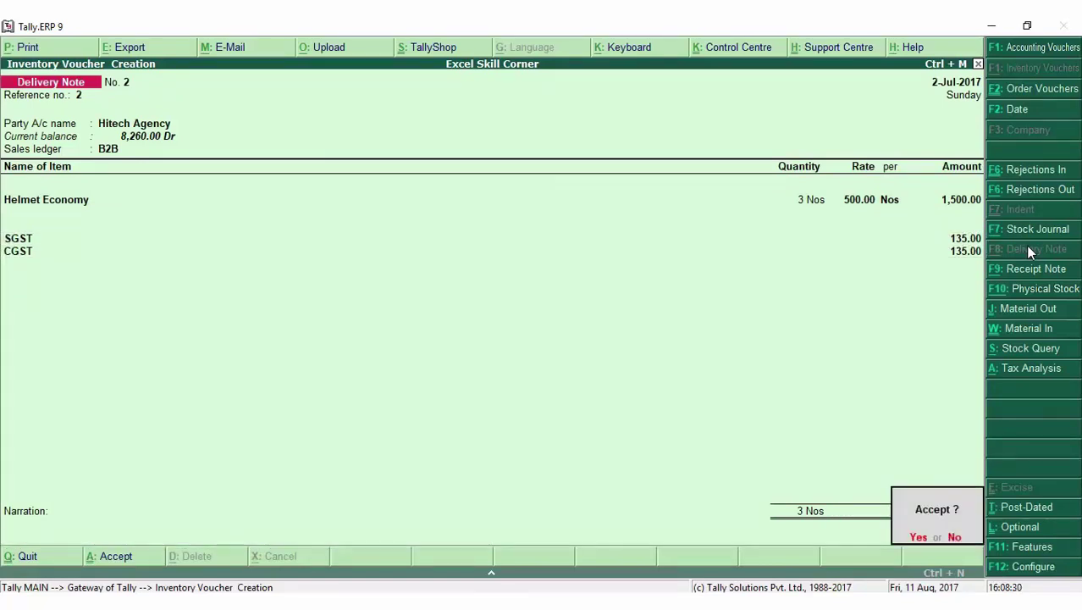
key(Return)
key(F5)
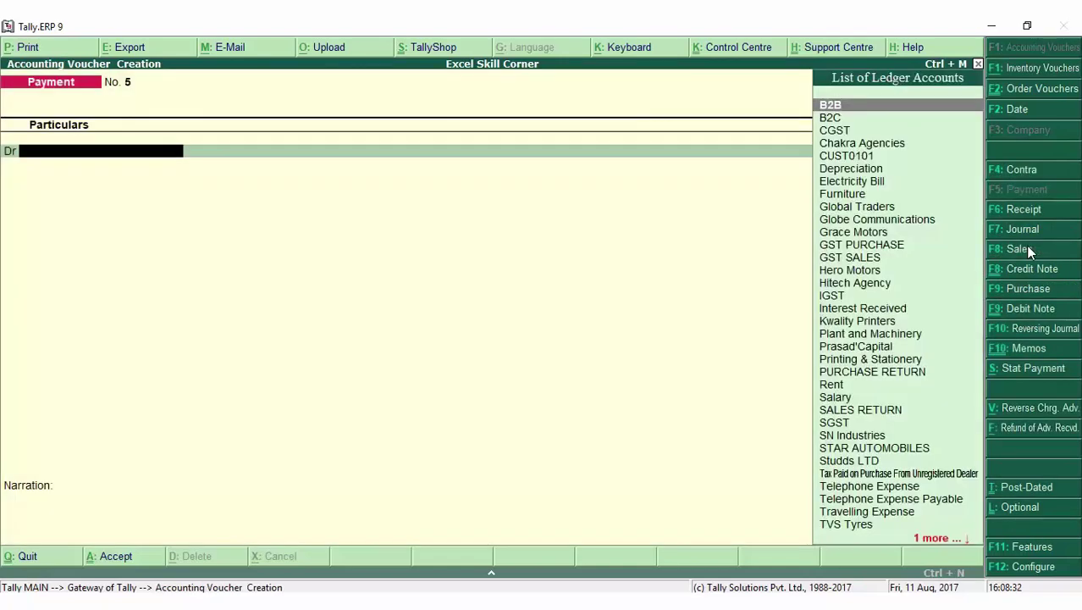
key(Escape)
key(Return)
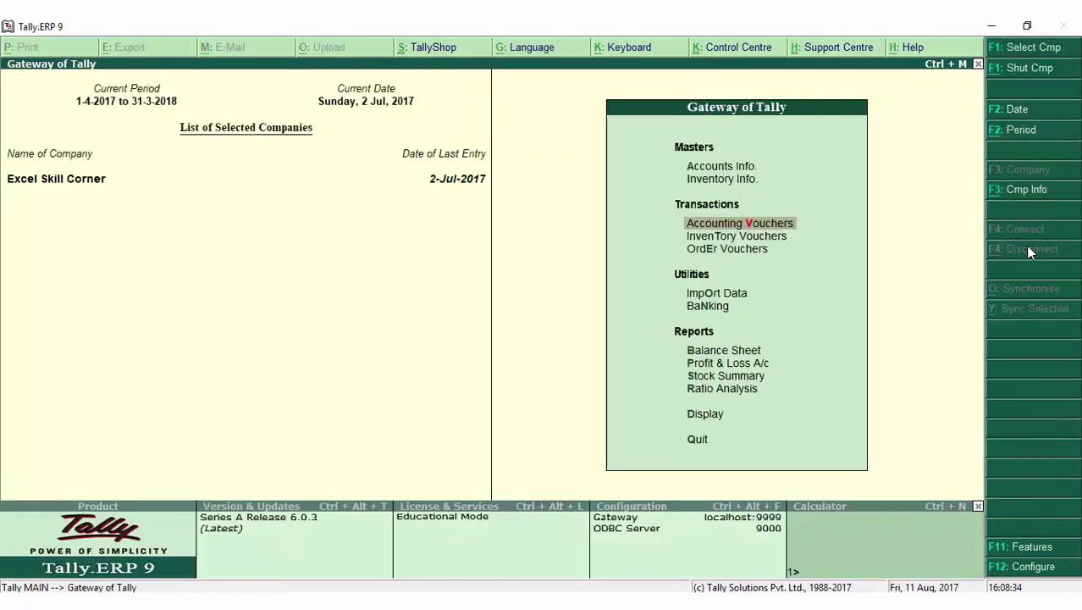
Display the Sales Bills Pending report from the Statements of Inventory.
key(Down)
key(Down)
key(Down)
key(Down)
key(Down)
key(Down)
key(Down)
key(Down)
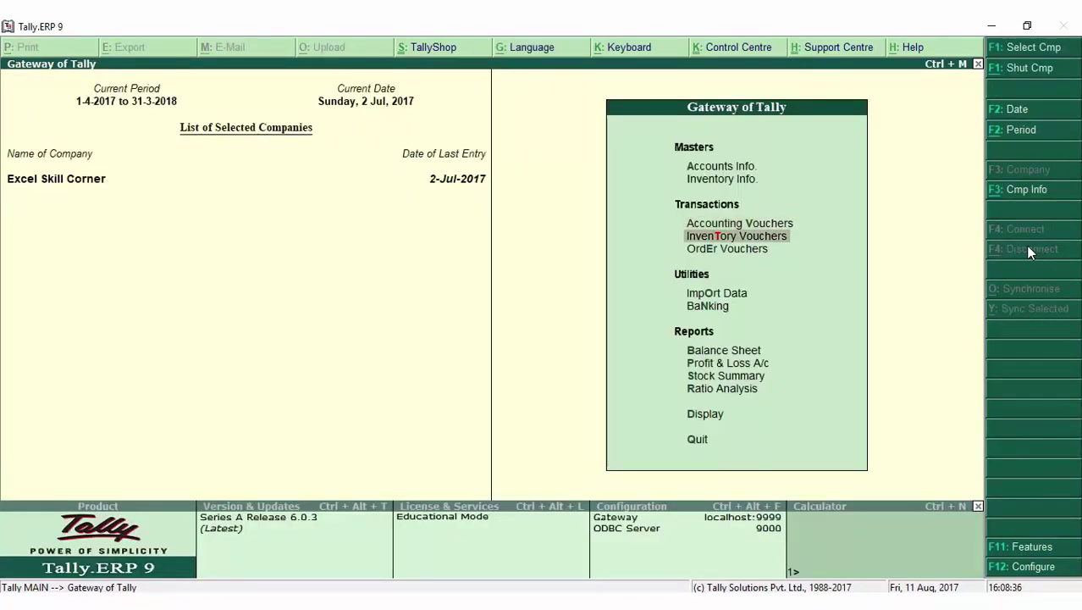
key(Down)
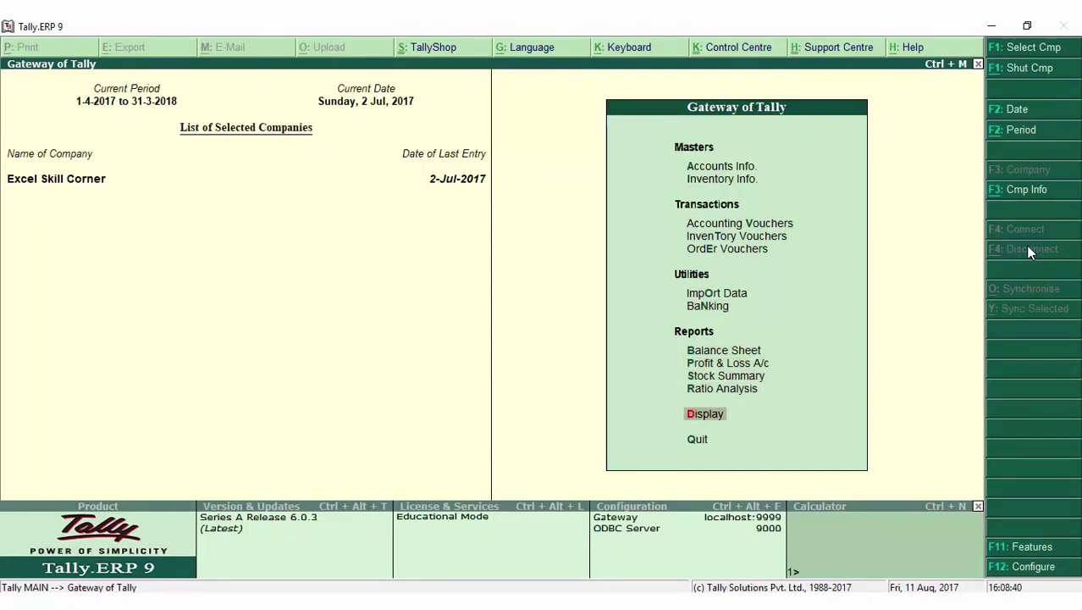
key(Return)
key(Down)
key(Down)
key(Down)
key(Down)
key(Down)
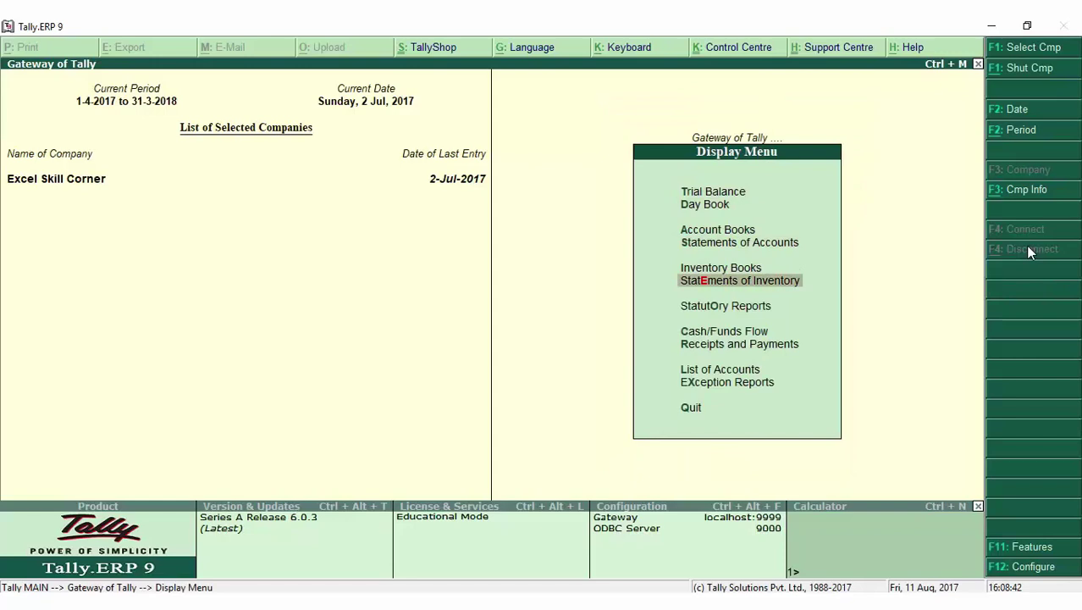
key(Return)
key(Down)
key(Down)
key(Down)
key(Down)
key(Down)
key(Down)
key(Down)
key(Return)
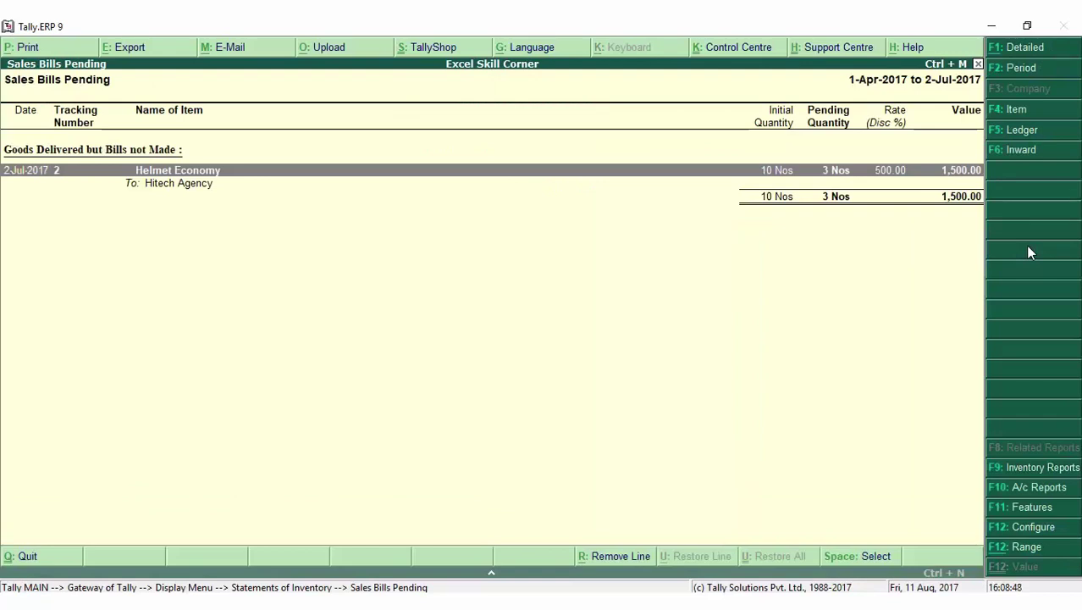
Expand the pending Helmet Economy line for Hitech Agency and examine its delivery note and sale entries against the pending quantity.
key(shift+Return)
key(Down)
key(Down)
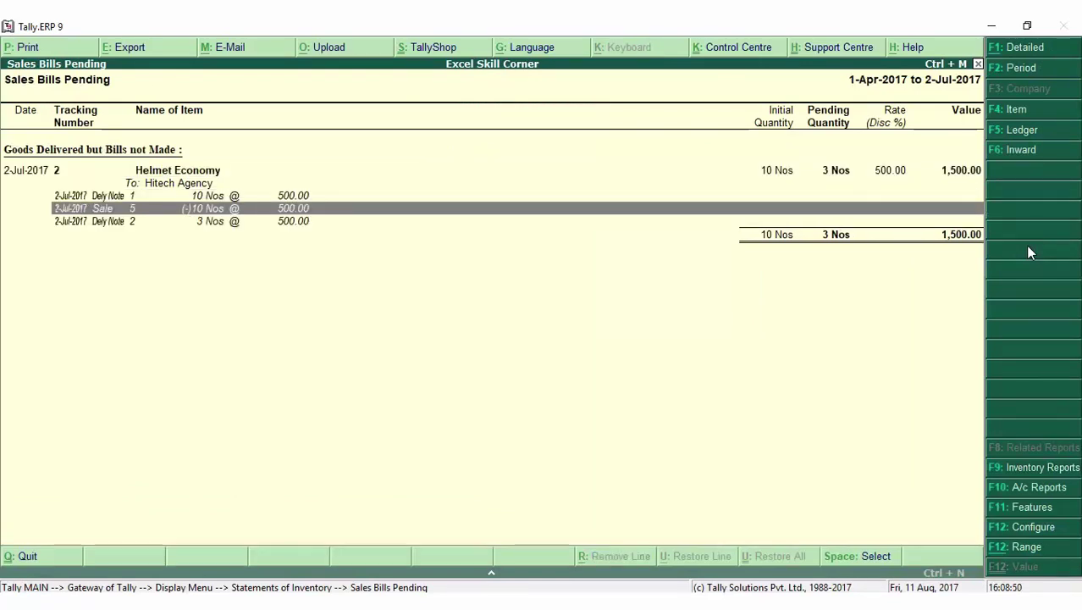
key(Up)
key(Up)
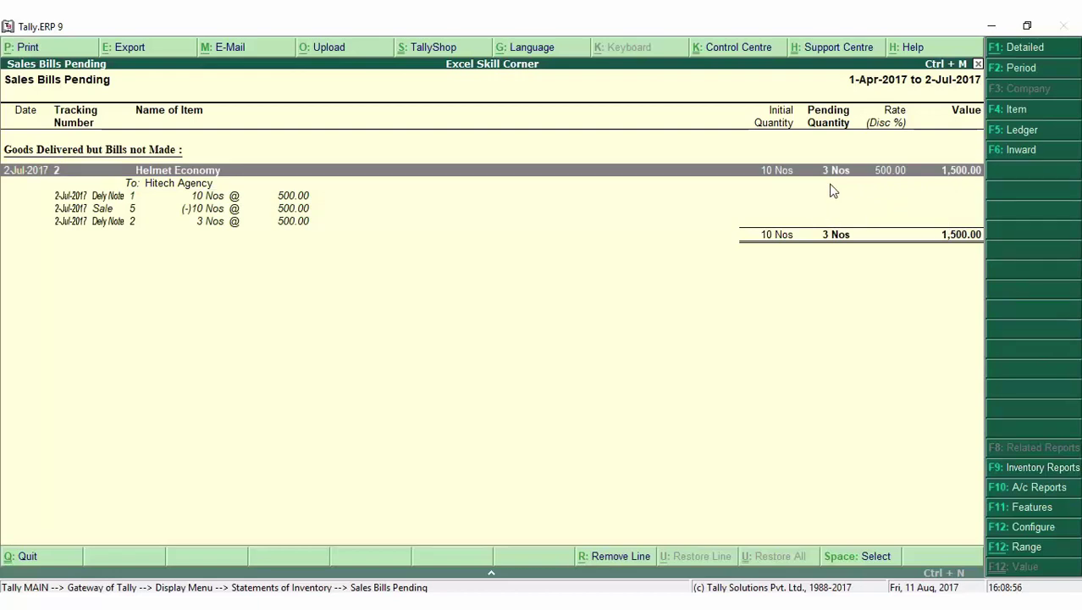
click(216, 198)
key(Down)
key(Down)
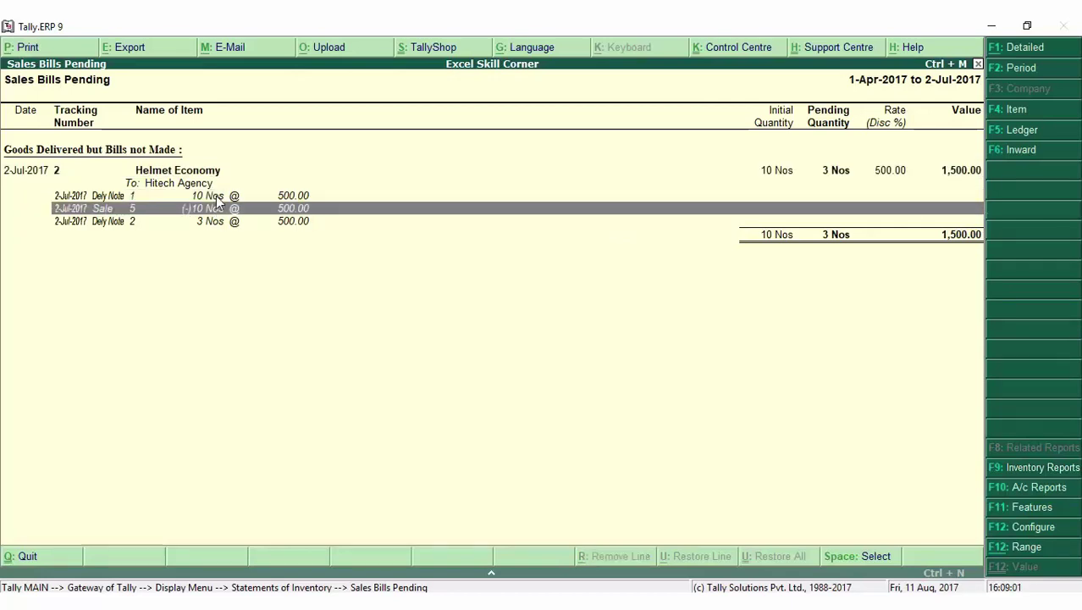